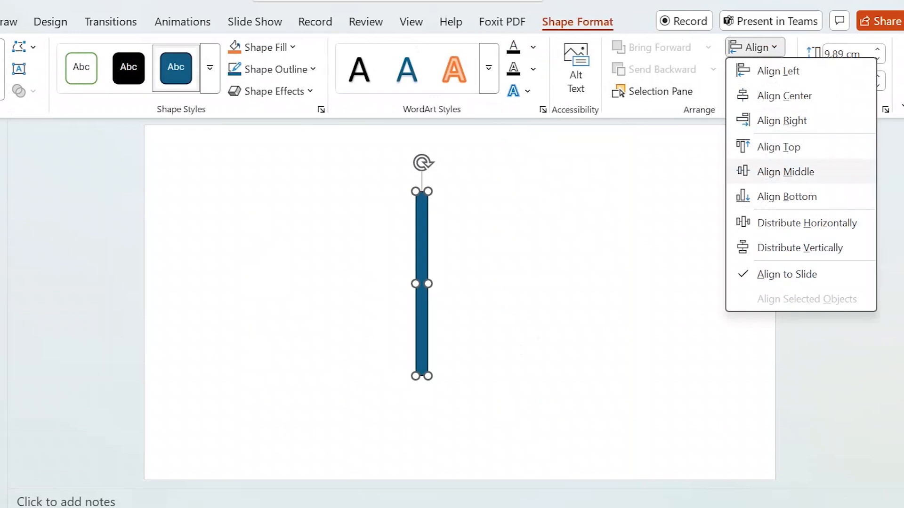
Step: Align the blue bar to the middle and center of the slide and duplicate it
left_click(756, 48)
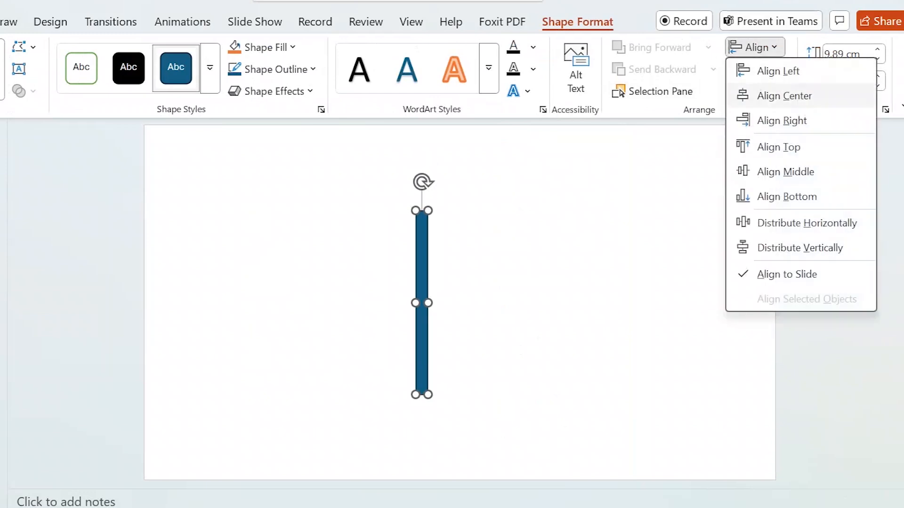
left_click(784, 95)
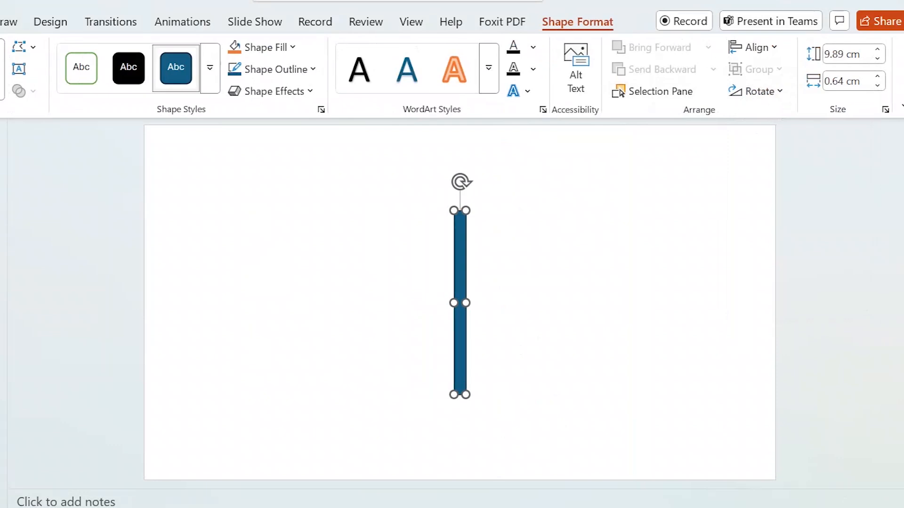
key("ctrl+d")
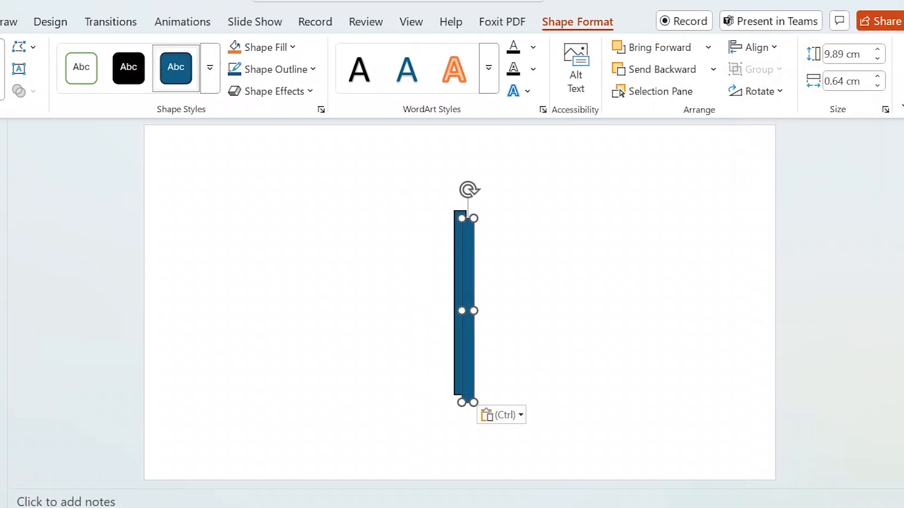
Step: Set the duplicated bar's rotation to 90° with the detailed rotation options
left_click(758, 92)
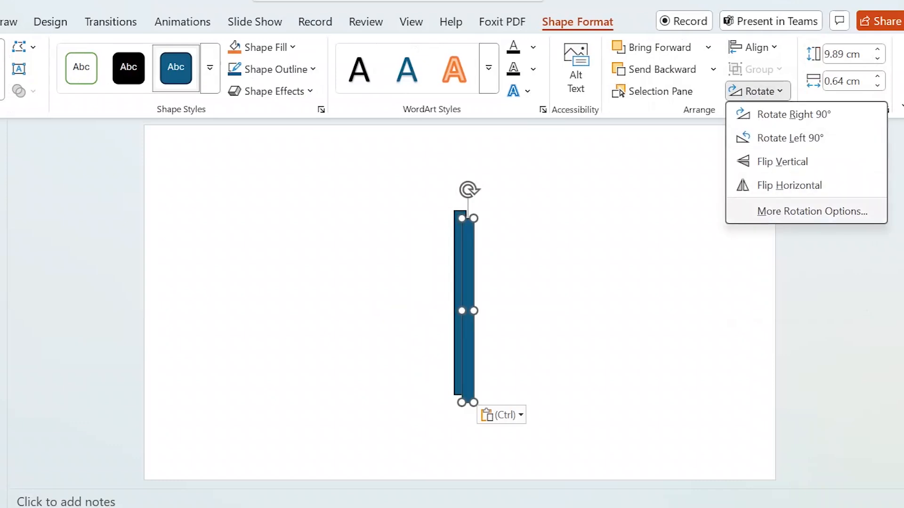
left_click(811, 211)
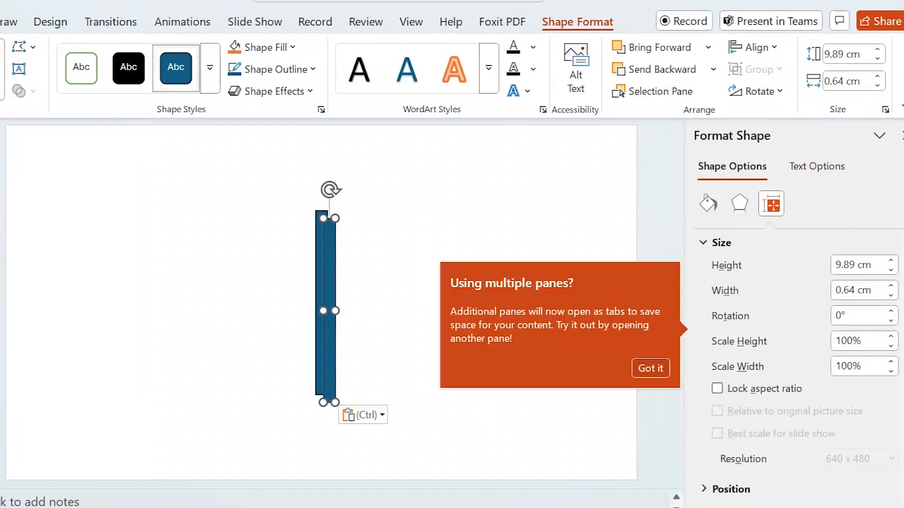
left_click(651, 369)
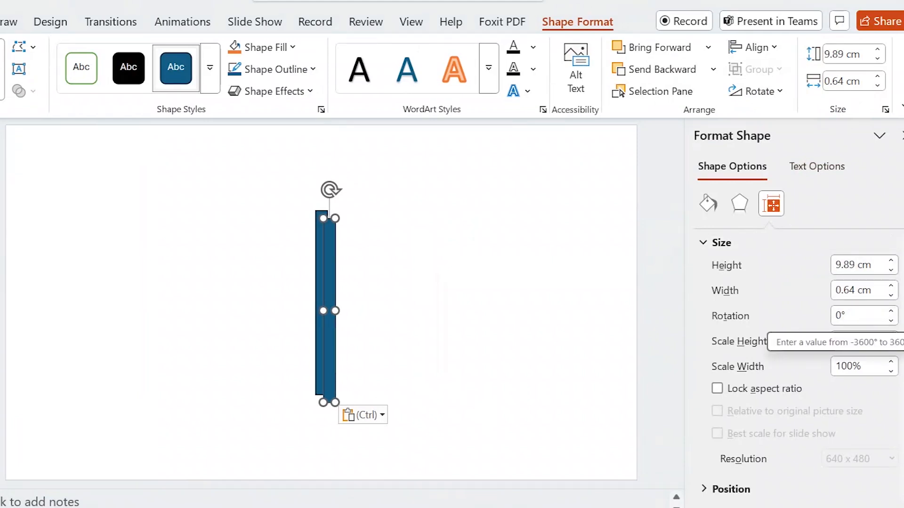
left_click(835, 316)
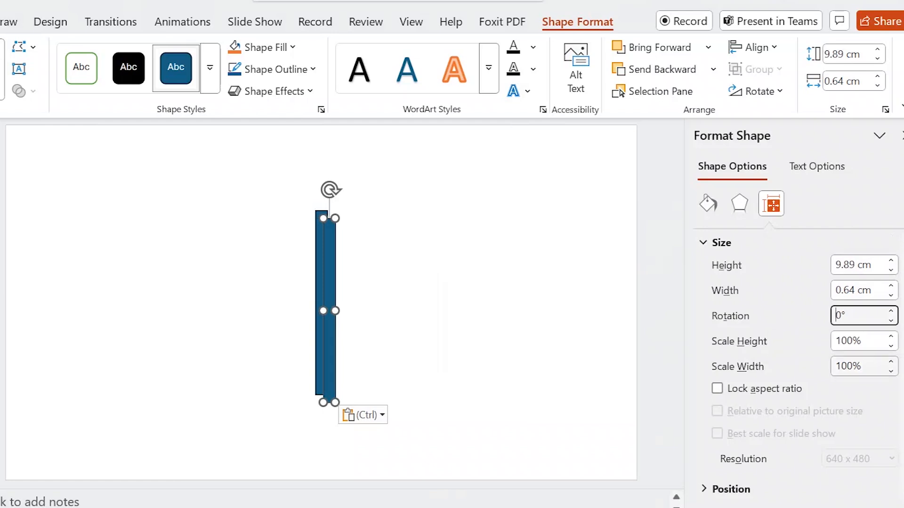
key("Delete")
type("90")
key("BackSpace")
key("BackSpace")
type("90")
key("Return")
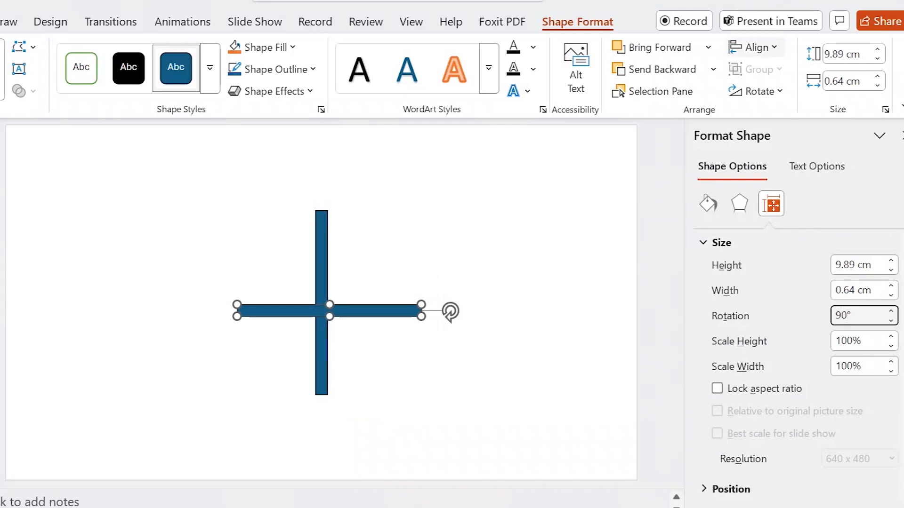
Step: Align the horizontal bar to the middle and center of the slide so it crosses the vertical bar
left_click(751, 47)
left_click(776, 170)
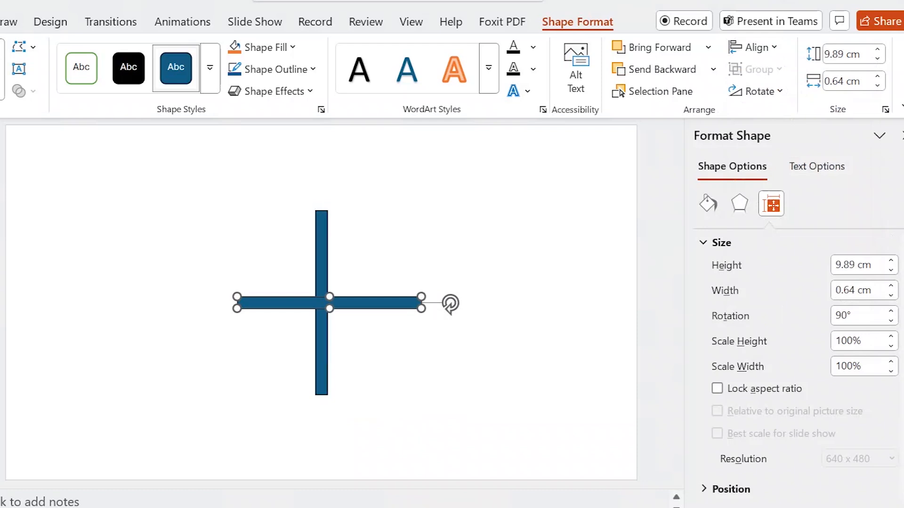
left_click(756, 47)
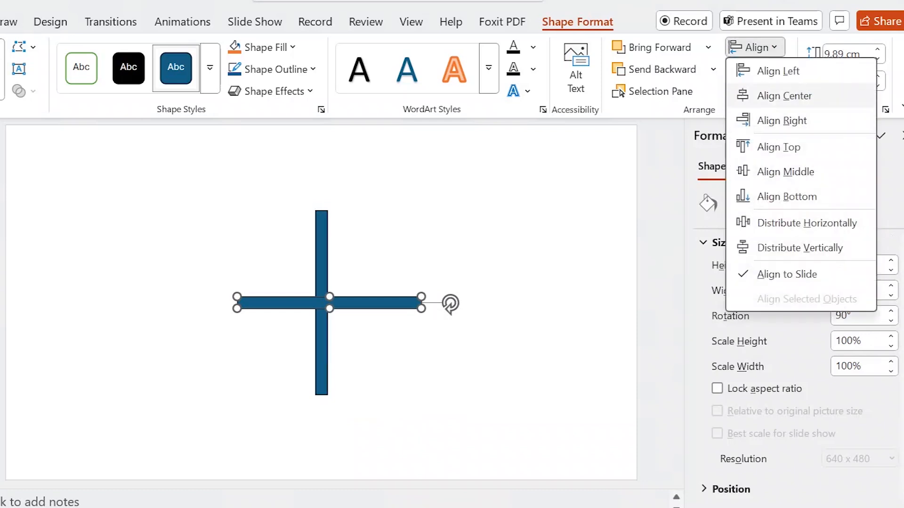
left_click(784, 96)
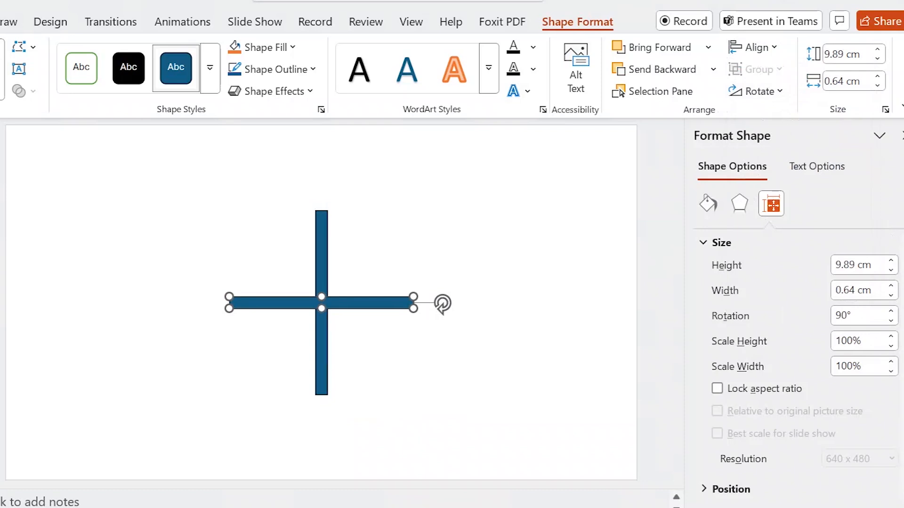
left_click(464, 325)
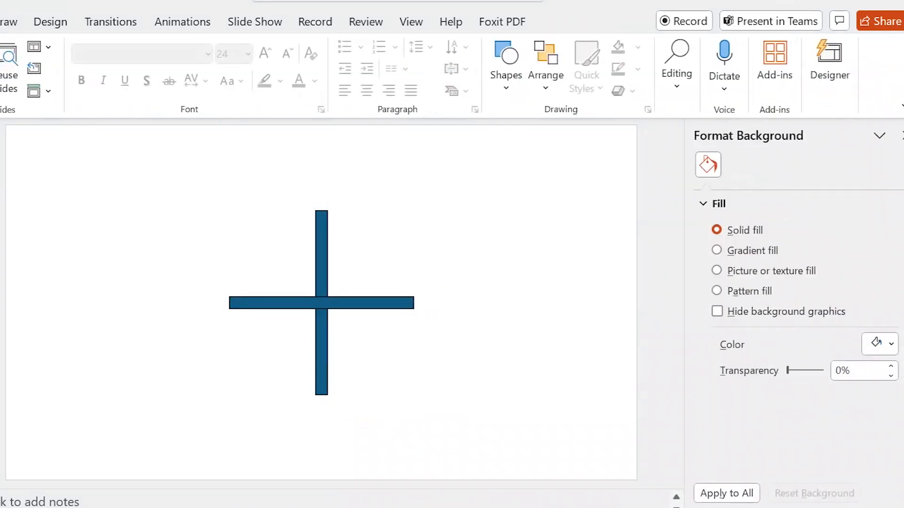
Step: Paste another copy of the vertical bar and set its rotation to 30°
key("ctrl+v")
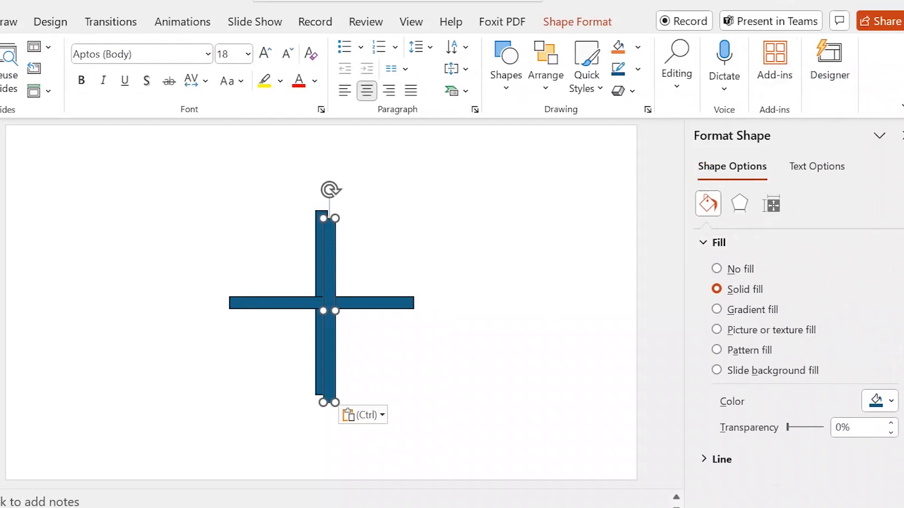
left_click(577, 22)
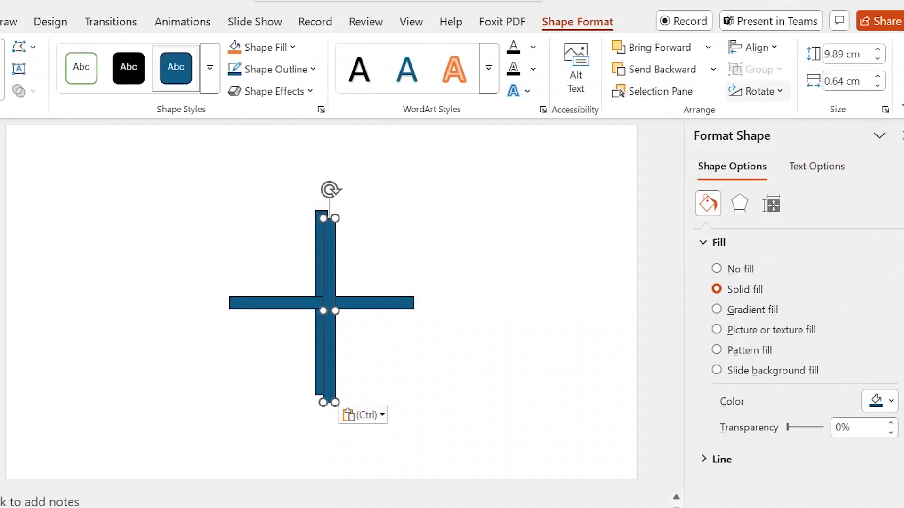
left_click(755, 92)
left_click(811, 210)
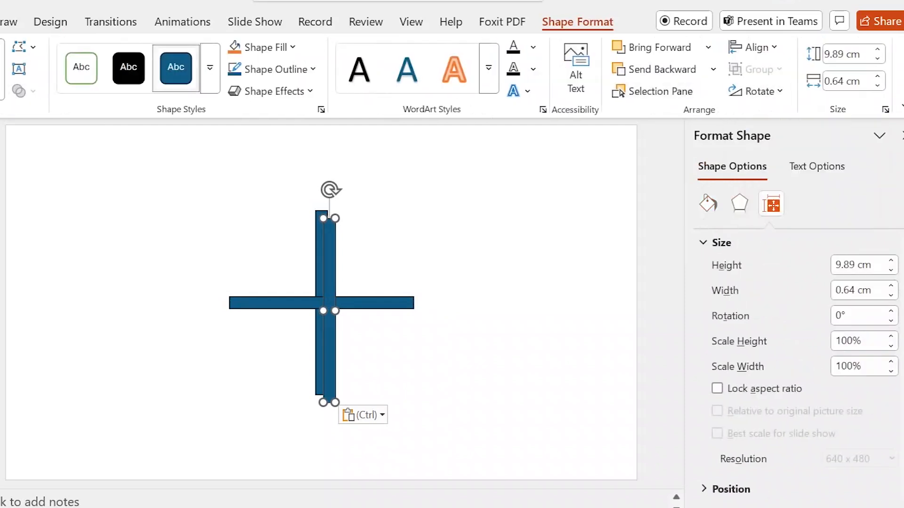
left_click(836, 315)
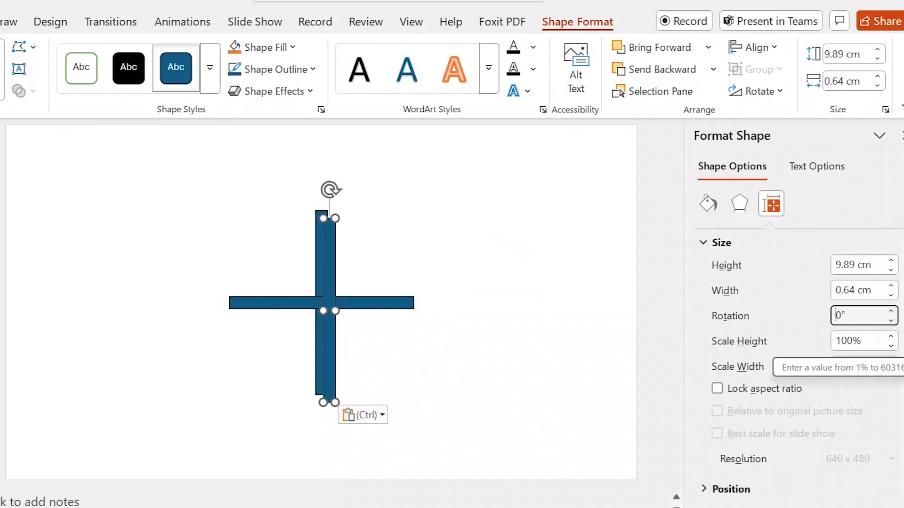
key("Delete")
type("30")
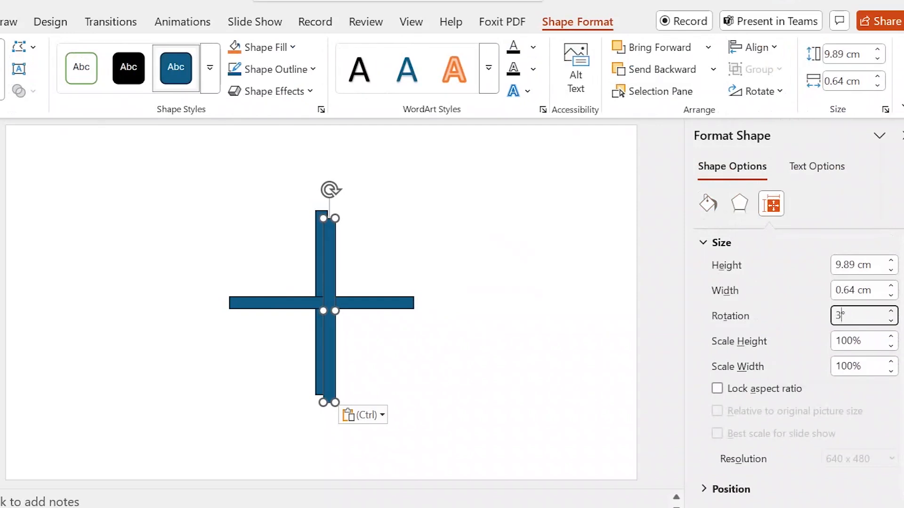
key("Return")
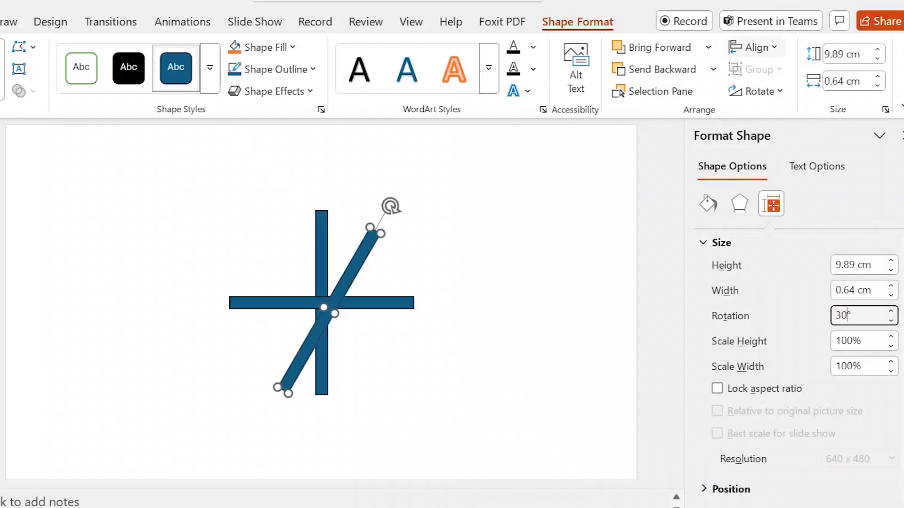
Step: Align the 30° bar to the center and middle of the slide and deselect it
left_click(753, 47)
left_click(784, 95)
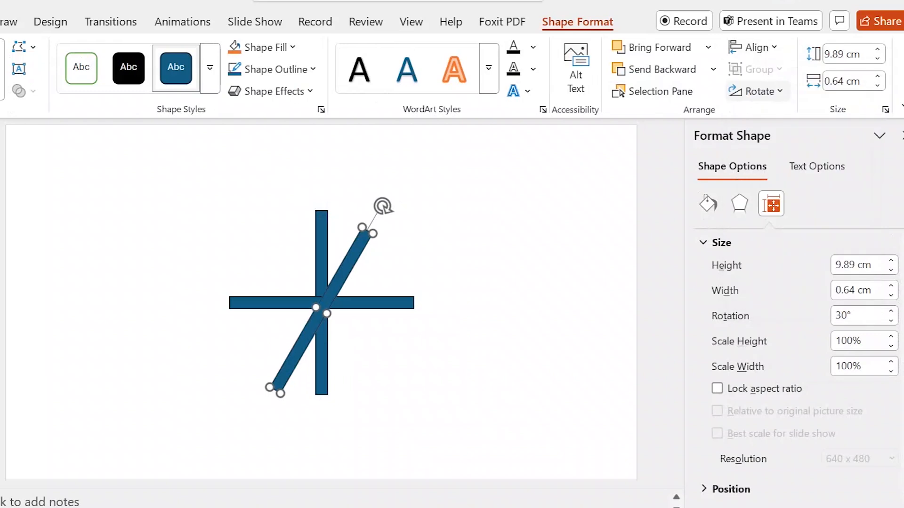
left_click(753, 48)
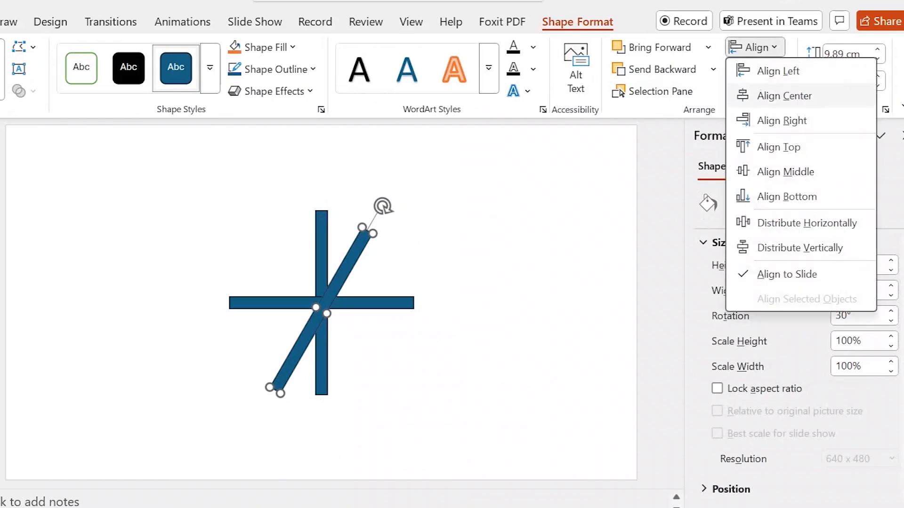
left_click(786, 196)
key("Escape")
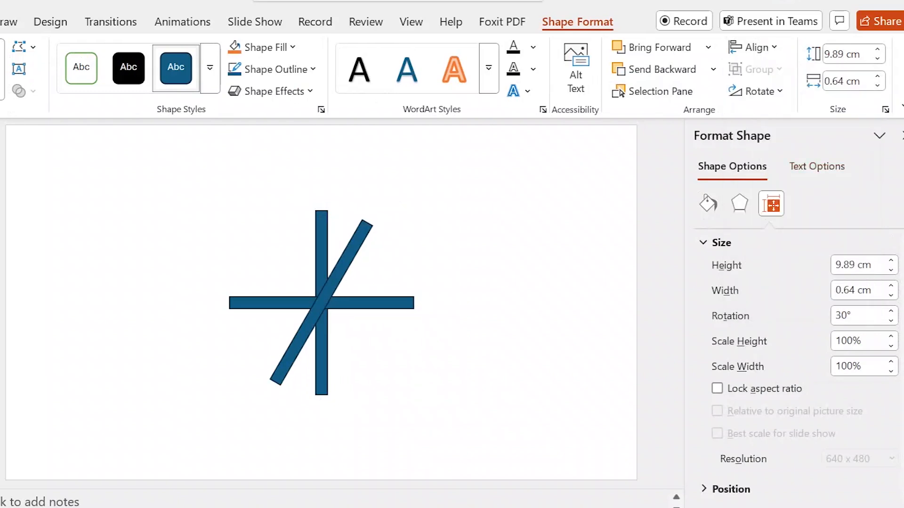
Step: Paste another copy of the vertical bar and set its rotation to 60°
key("ctrl+v")
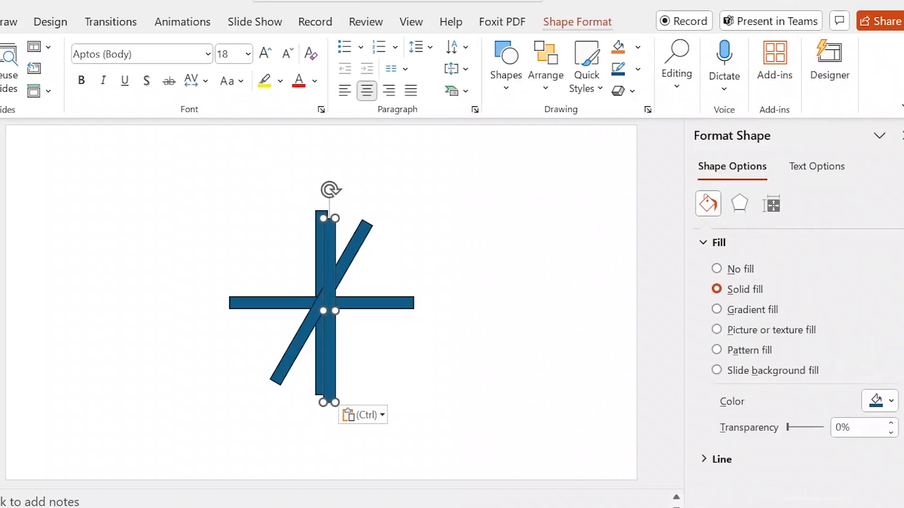
left_click(577, 22)
left_click(754, 91)
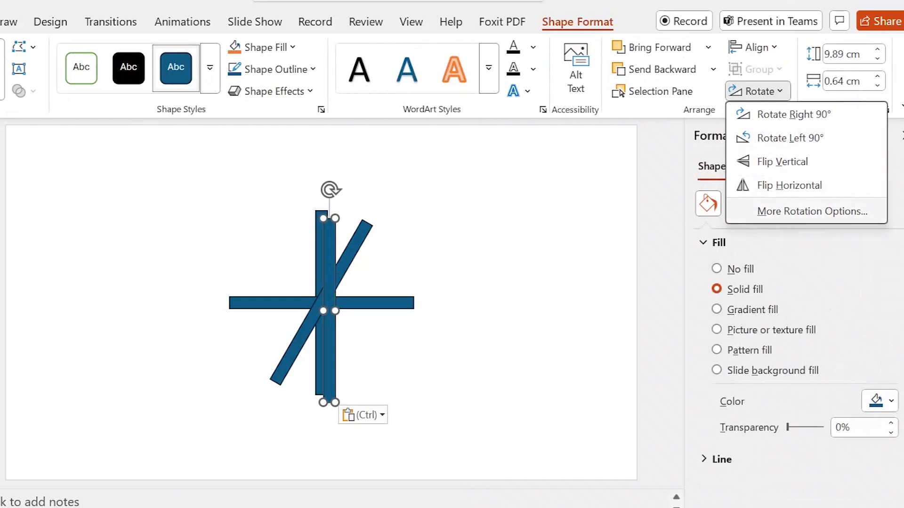
left_click(812, 210)
left_click(842, 316)
key("BackSpace")
type("60")
key("Return")
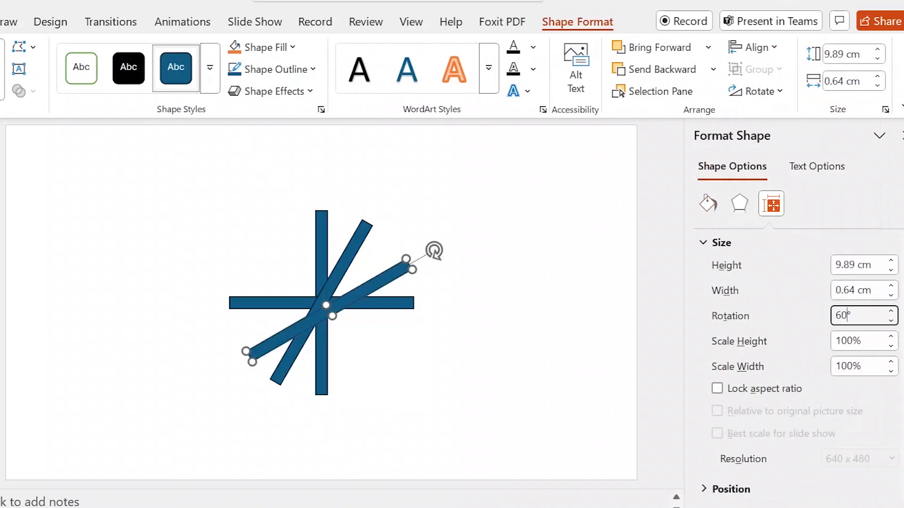
Step: Align the 60° bar to the center and middle of the slide
left_click(753, 47)
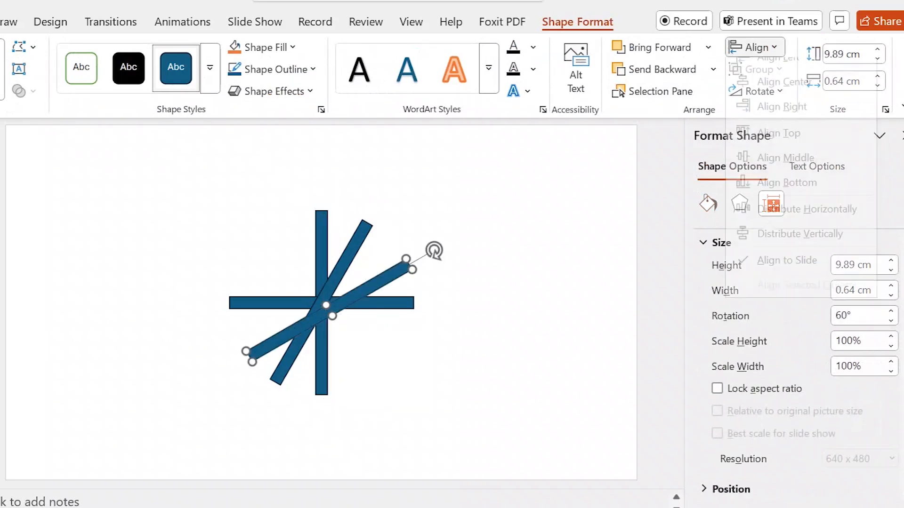
left_click(784, 96)
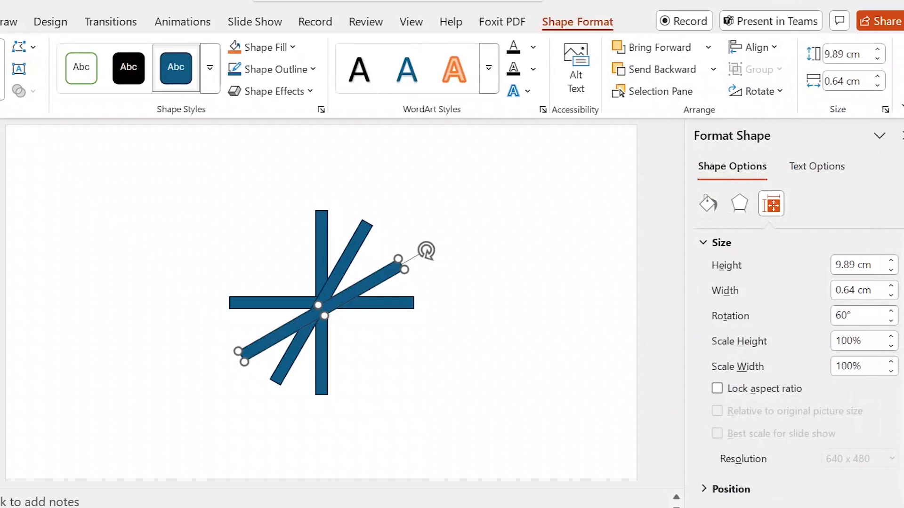
left_click(755, 47)
left_click(785, 172)
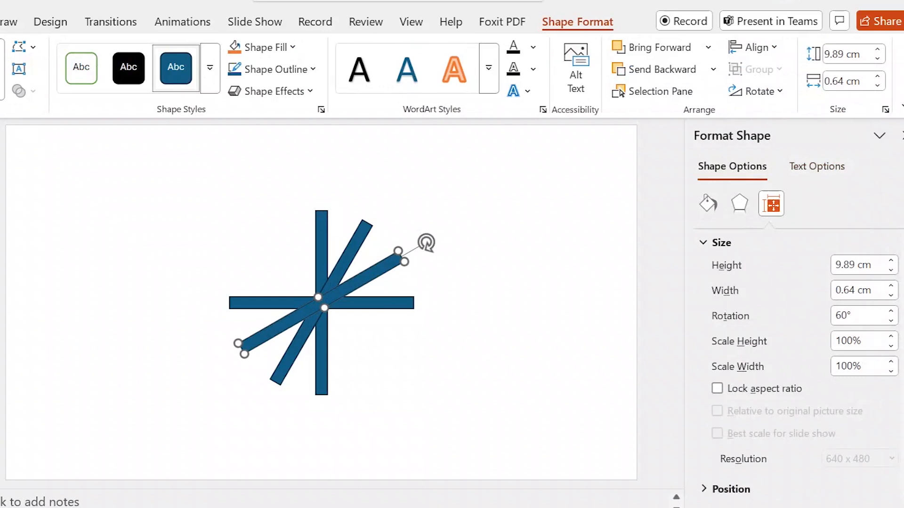
Step: Paste another copy of the vertical bar and set its rotation to 120°
key("ctrl+v")
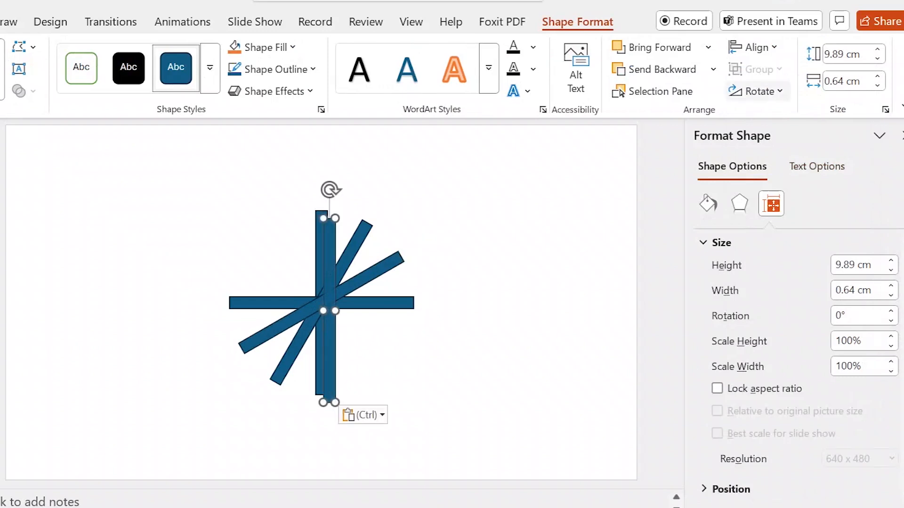
left_click(756, 90)
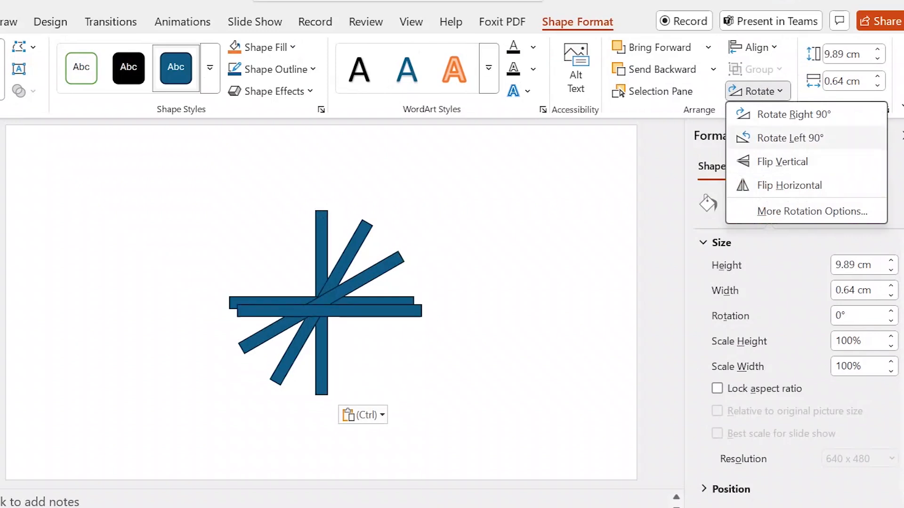
left_click(789, 185)
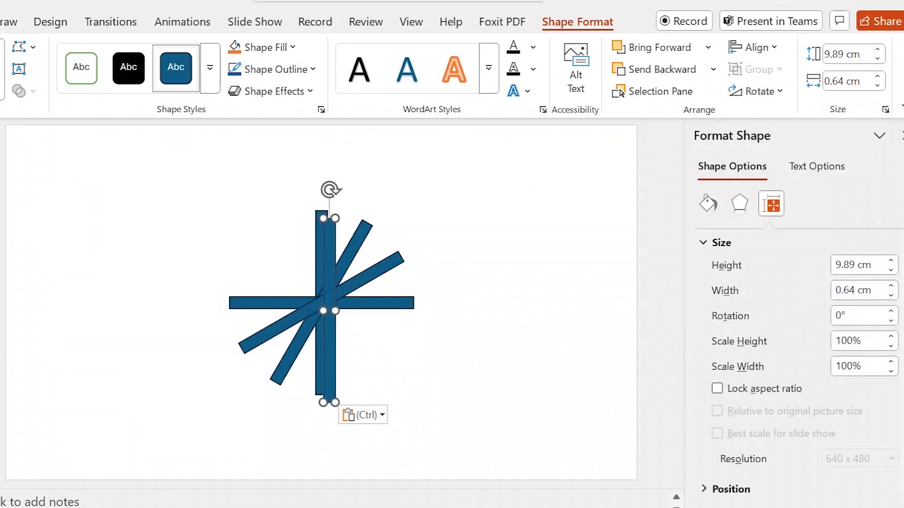
left_click(835, 315)
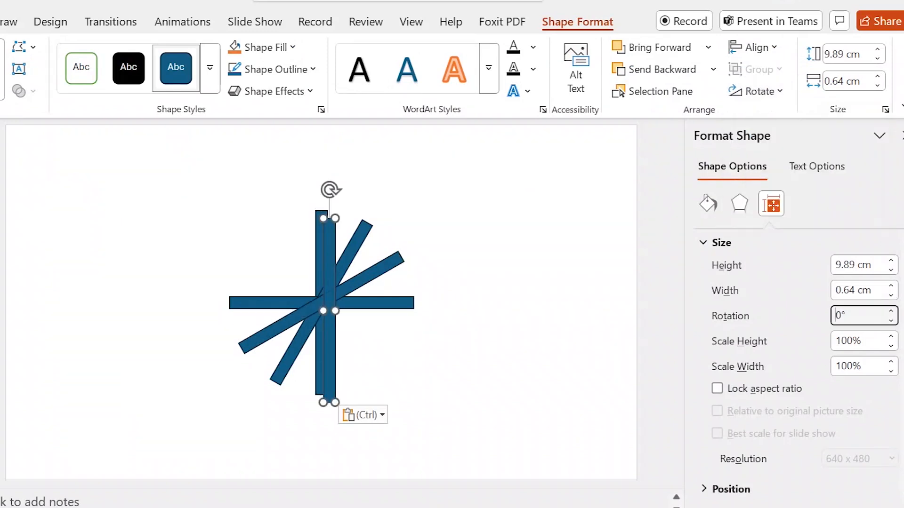
type("12")
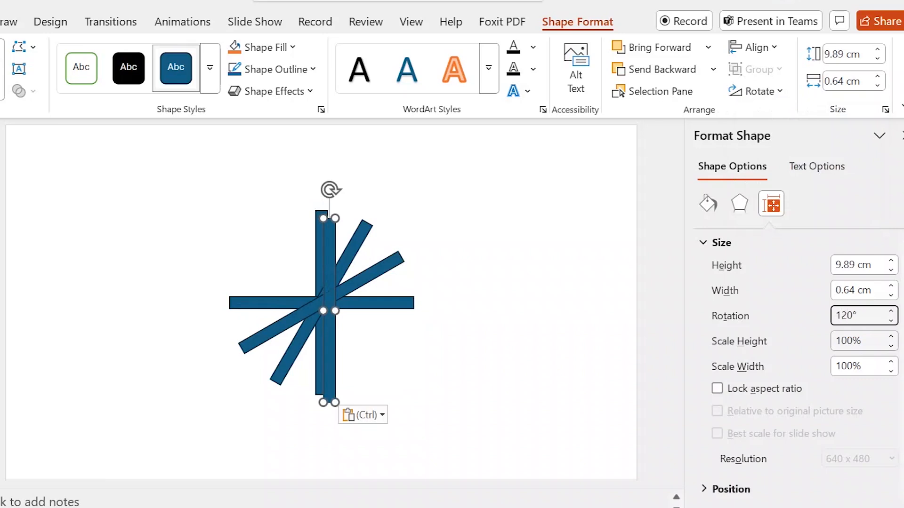
key("Return")
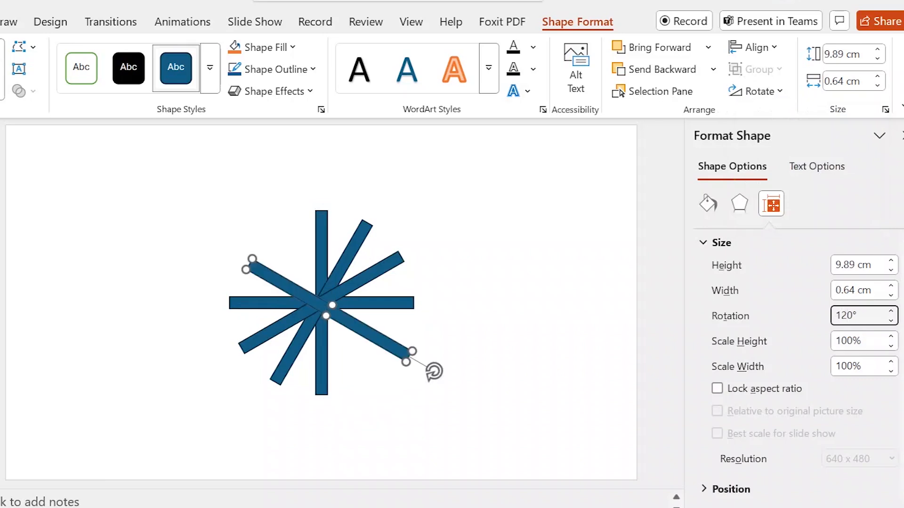
Step: Align the 120° bar to the center and middle of the slide
left_click(752, 47)
left_click(783, 94)
left_click(752, 47)
left_click(786, 172)
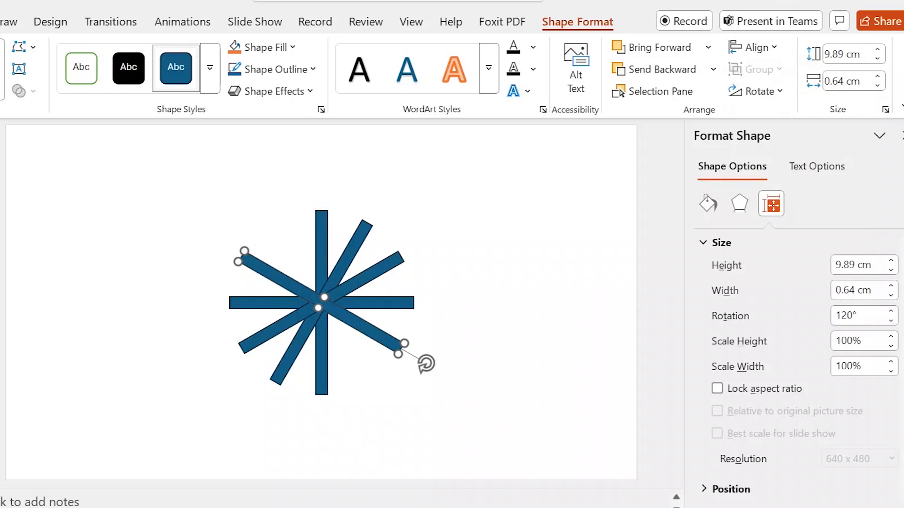
Step: Paste another copy of the vertical bar and set its rotation to 150°
key("ctrl+v")
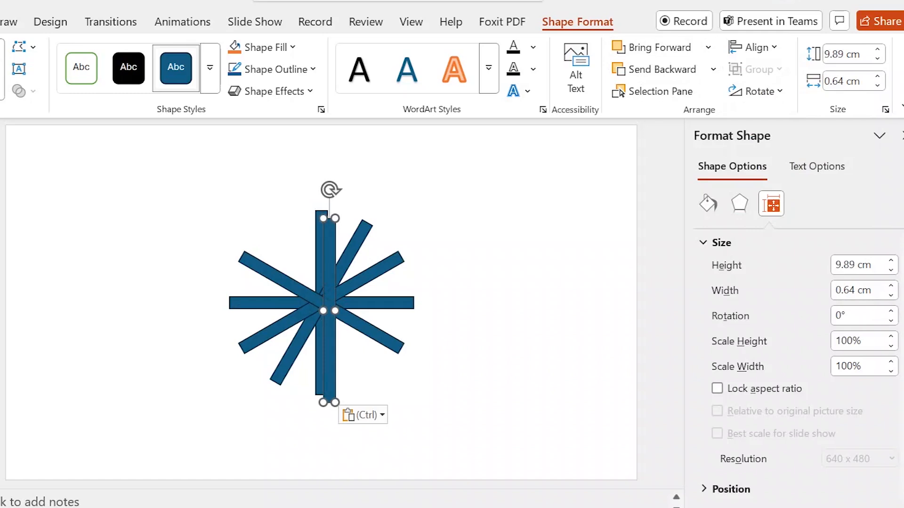
left_click(756, 91)
key("Escape")
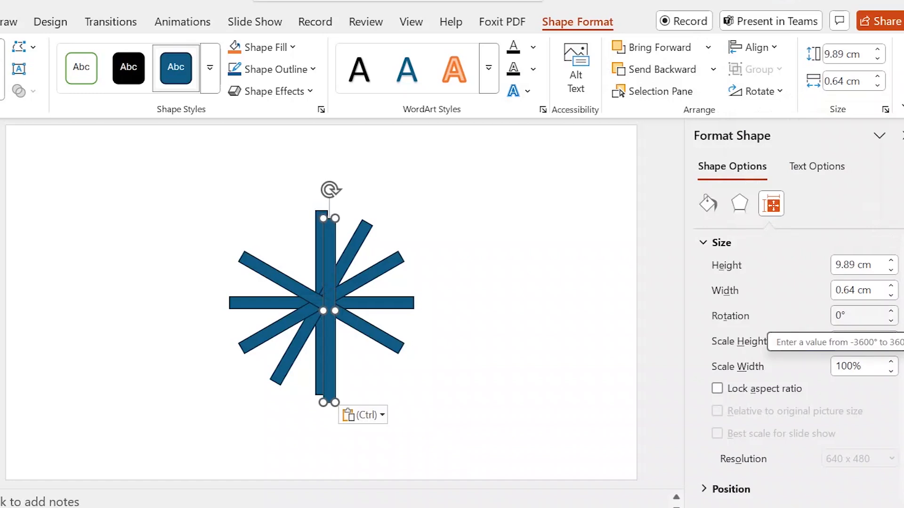
left_click(836, 315)
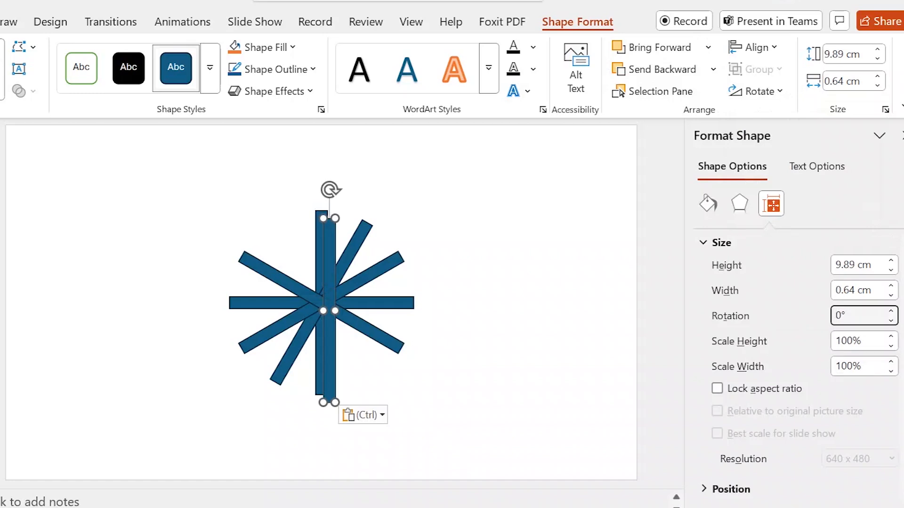
type("150")
key("BackSpace")
key("Return")
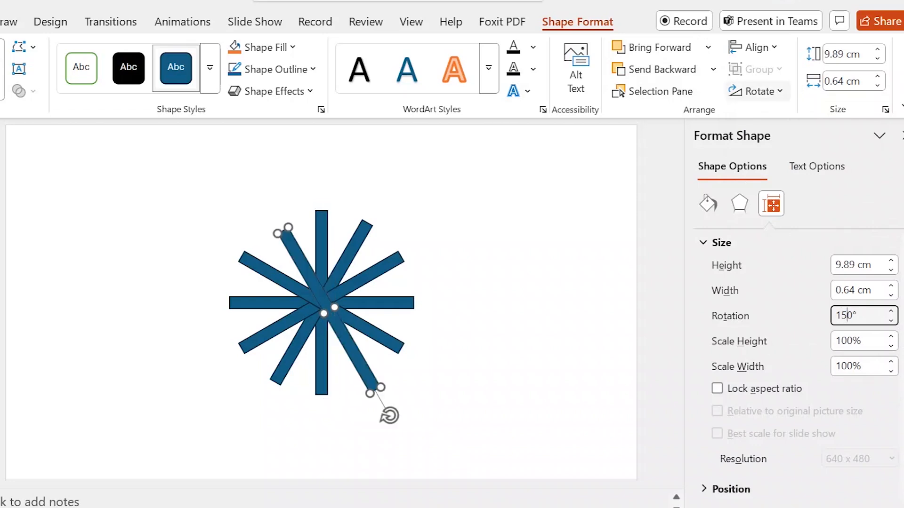
Step: Align the 150° bar to the center and middle of the slide
left_click(752, 47)
left_click(767, 95)
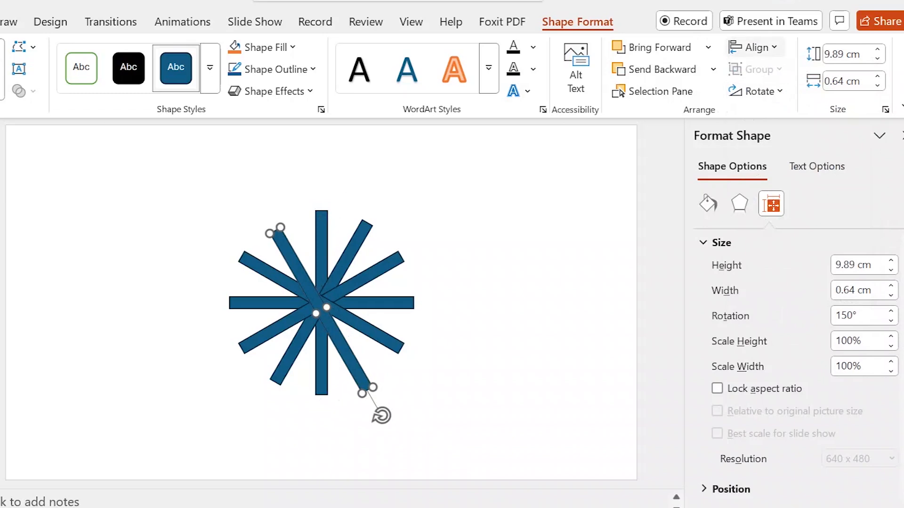
left_click(752, 48)
left_click(785, 171)
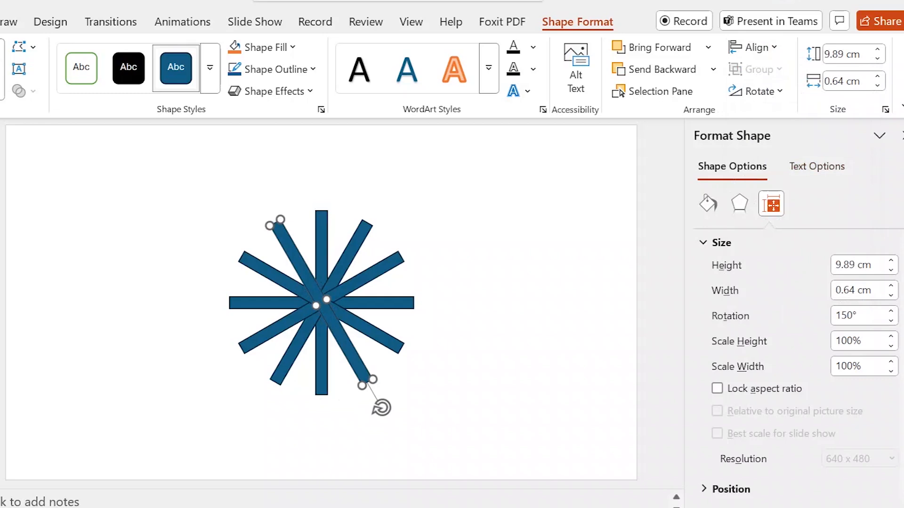
key("Escape")
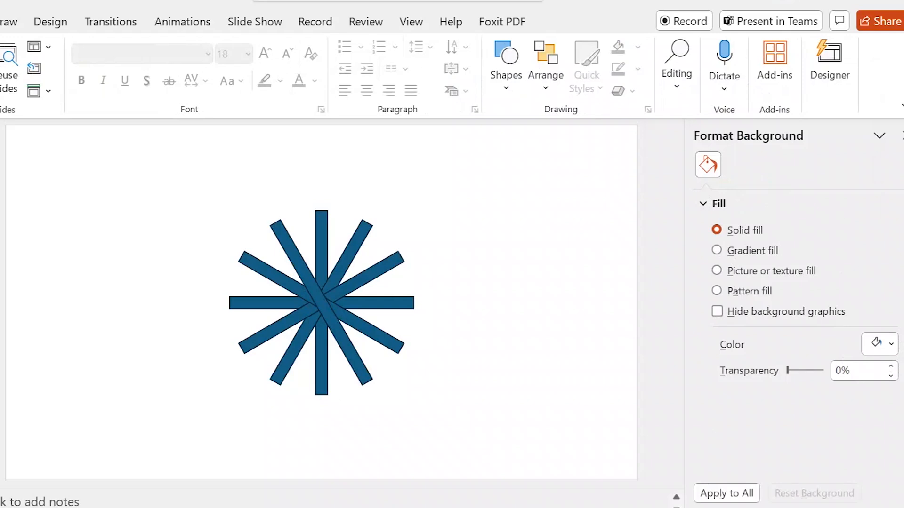
Step: Draw a 9.89 cm hollow circle over the crossing bars and thin its band to a narrower ring
left_click(506, 61)
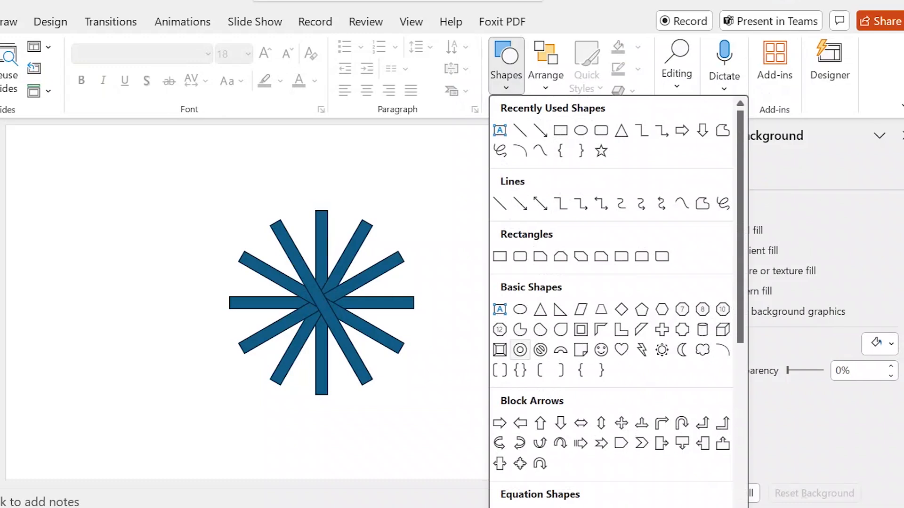
left_click(520, 350)
mouse_move(228, 210)
left_mouse_down()
mouse_move(295, 302)
mouse_move(413, 395)
left_mouse_up()
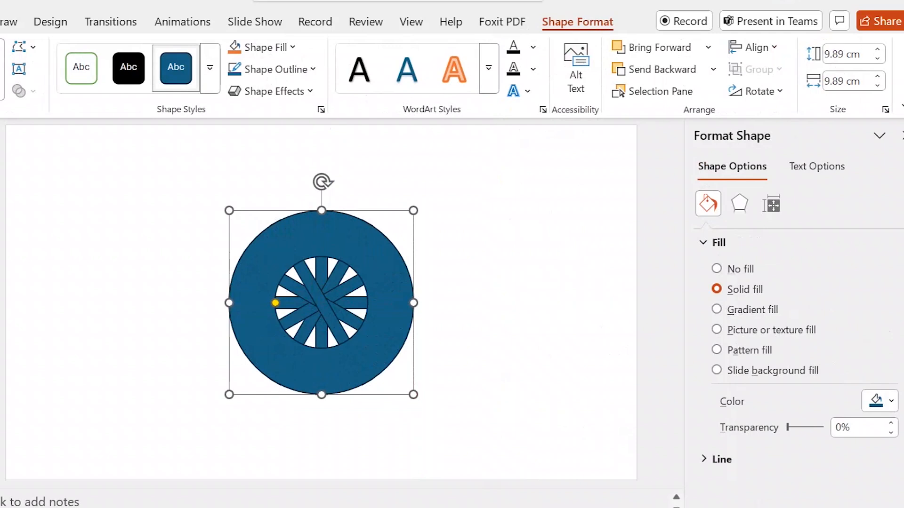
left_click_drag(276, 303, 249, 303)
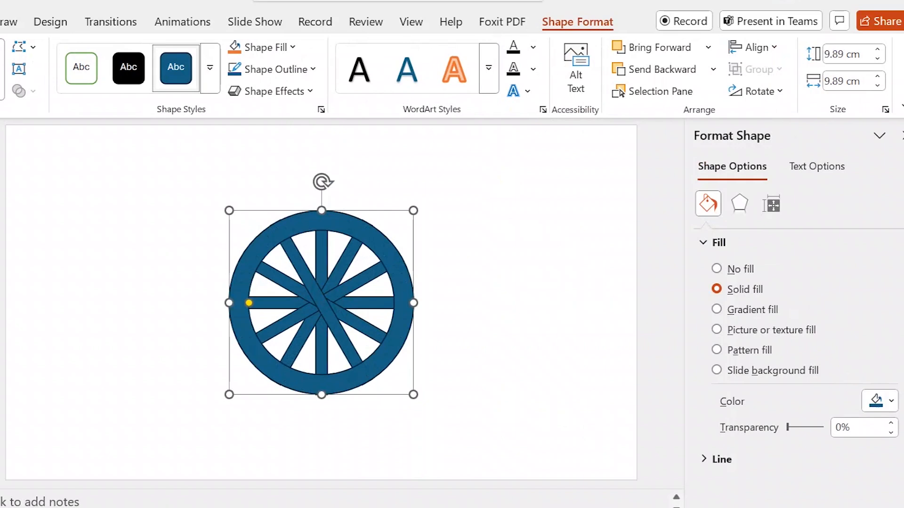
Step: Select the ring together with all the bars and split them with Merge Shapes Fragment
left_click(464, 201)
left_click_drag(464, 200, 189, 428)
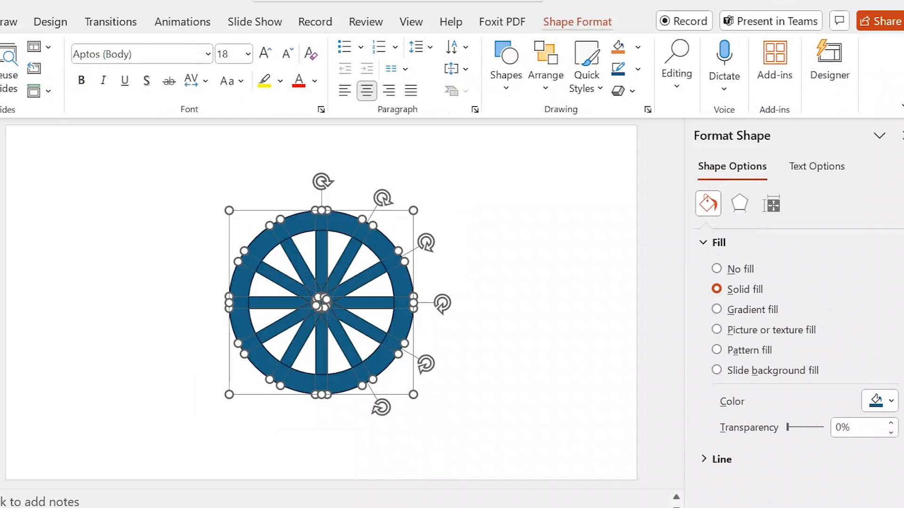
left_click(577, 22)
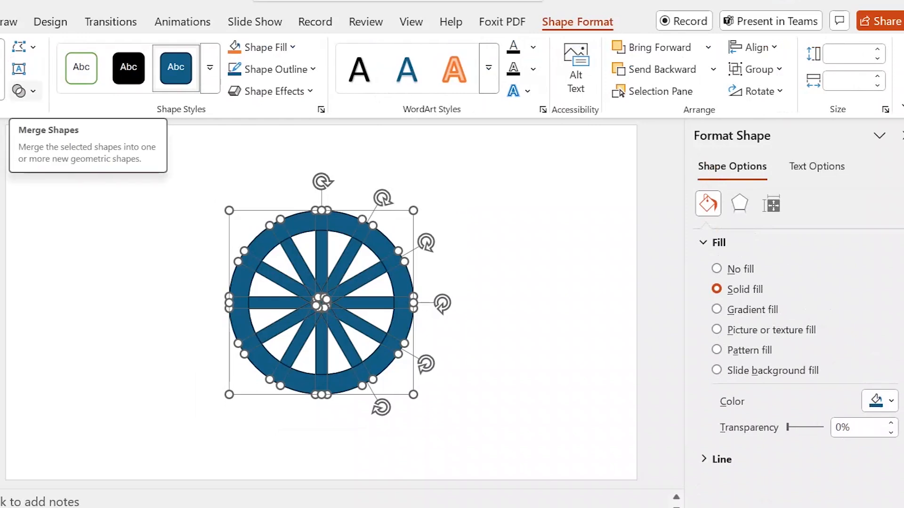
left_click(19, 91)
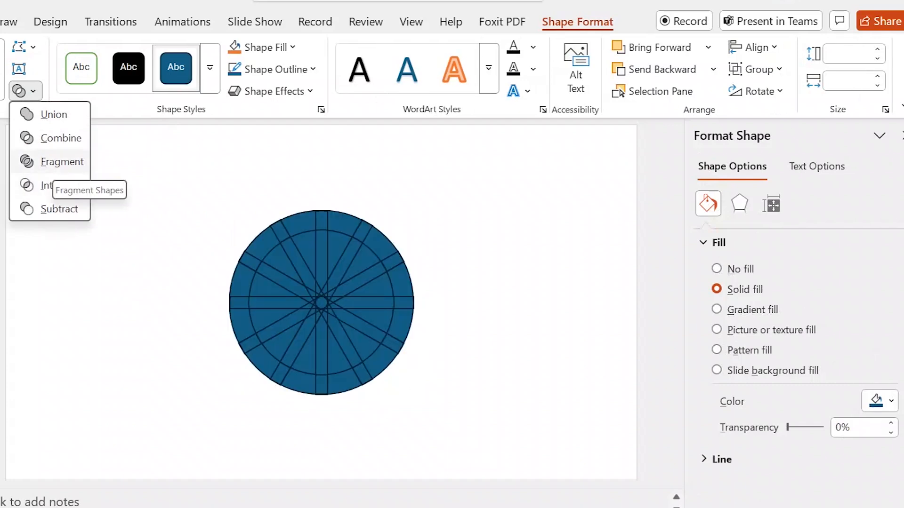
left_click(62, 162)
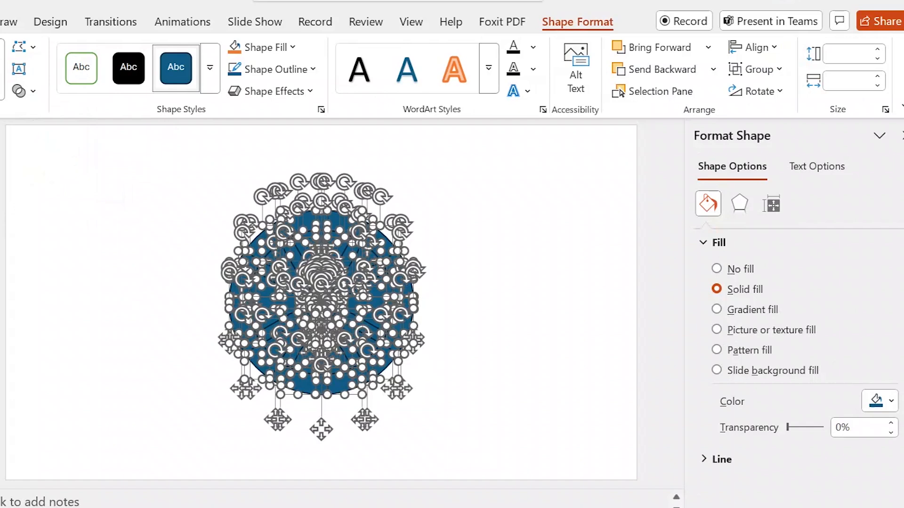
key("Escape")
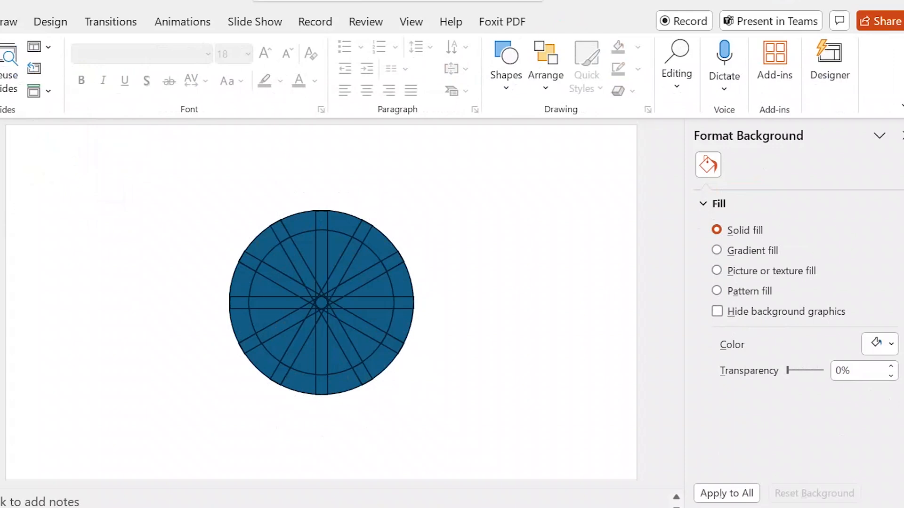
Step: Select the six outer ring segments in the upper half and move them to the empty area left of the circle
left_click(242, 281)
left_click(262, 244, "shift")
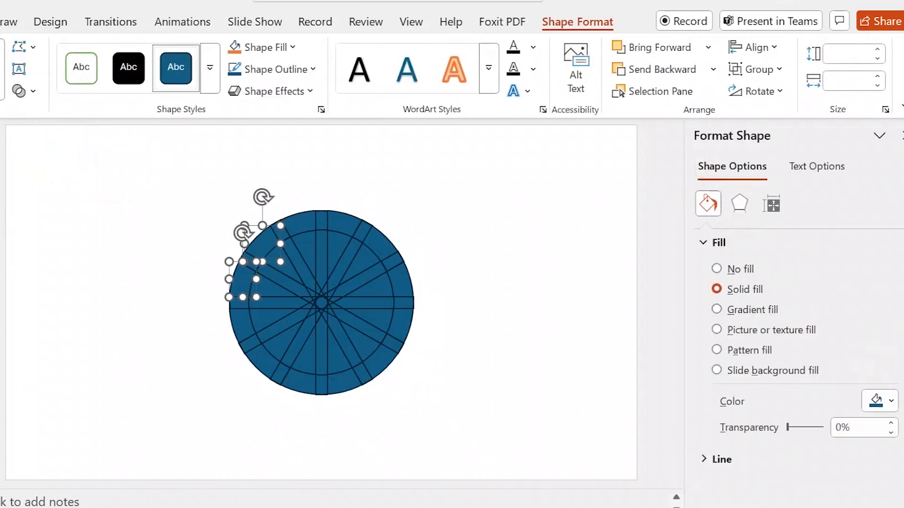
left_click(299, 223, "shift")
left_click(344, 224, "shift")
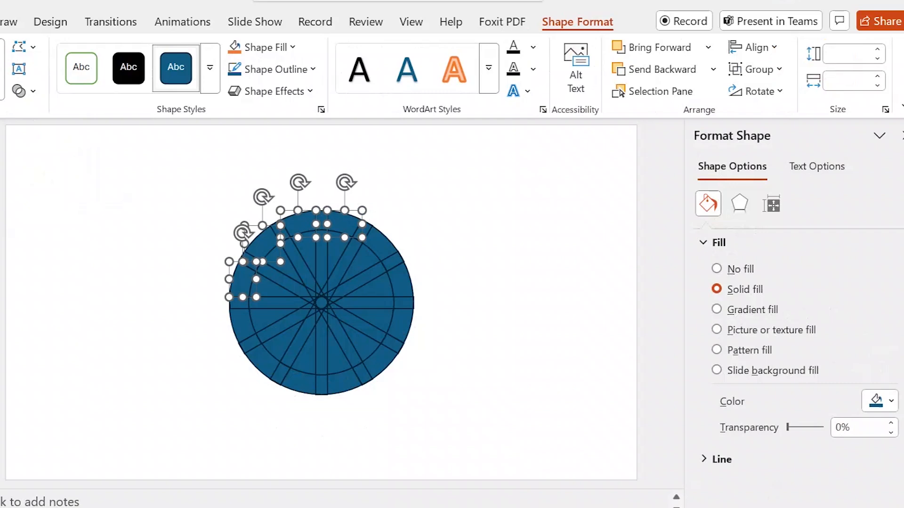
left_click(381, 244, "shift")
left_click(404, 281, "shift")
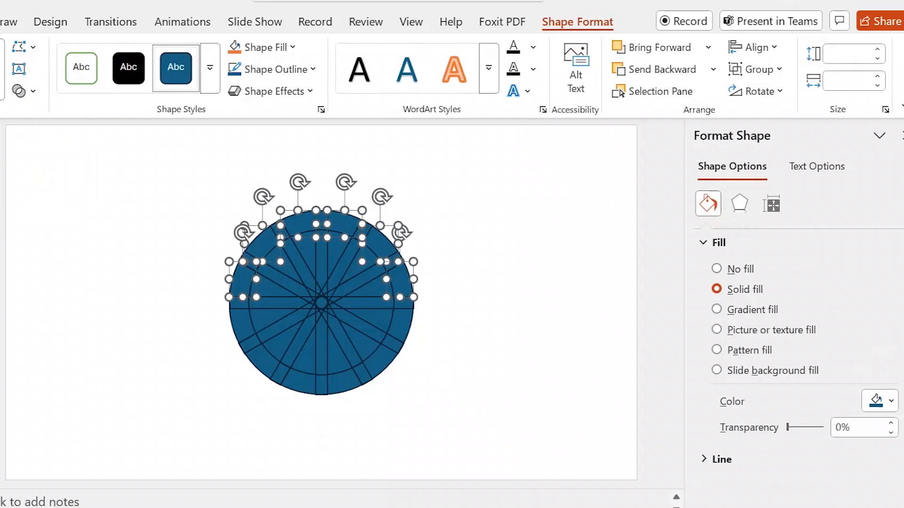
left_click_drag(404, 282, 194, 271)
Step: Delete all the remaining fragments of the circle, keeping only the six-segment arc
key("Escape")
left_click_drag(433, 194, 225, 437)
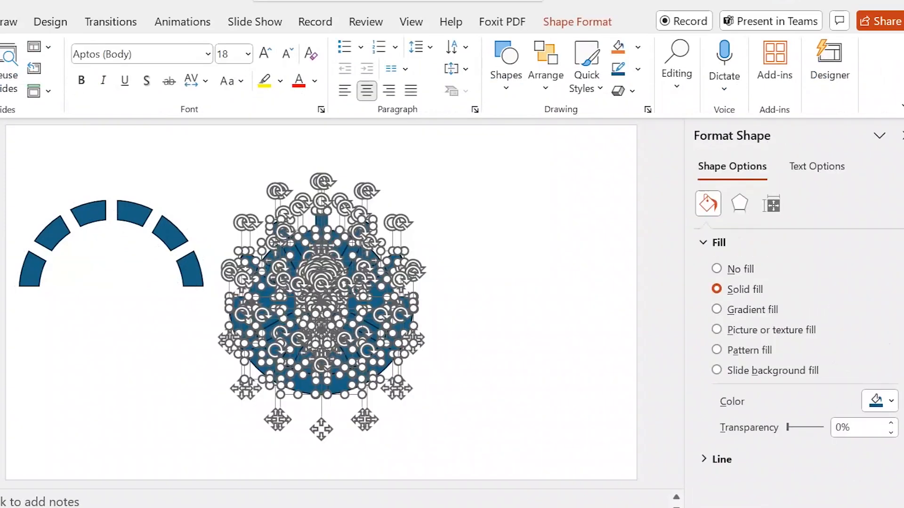
key("Delete")
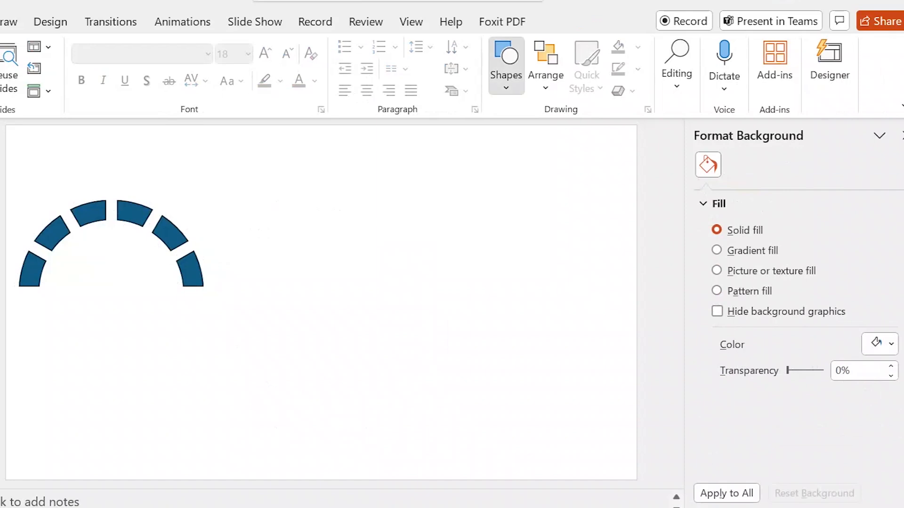
left_click(506, 61)
left_click(601, 131)
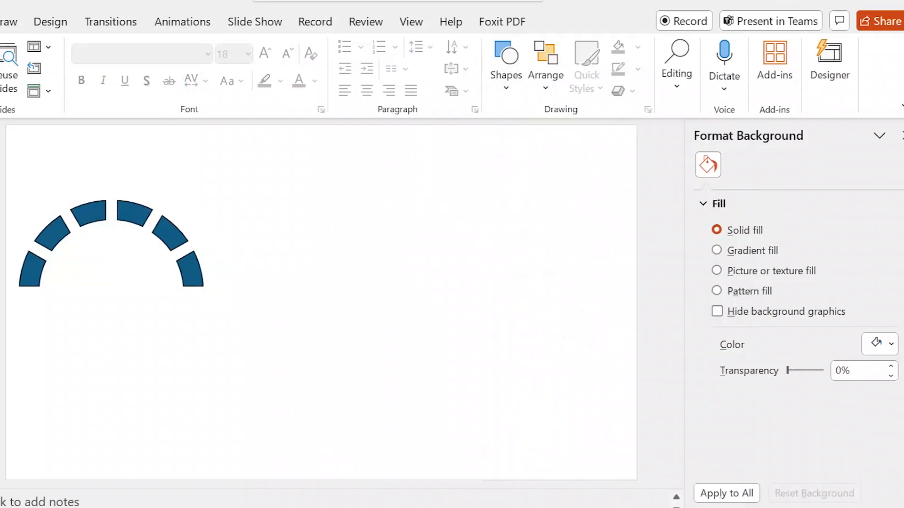
left_click_drag(335, 194, 439, 310)
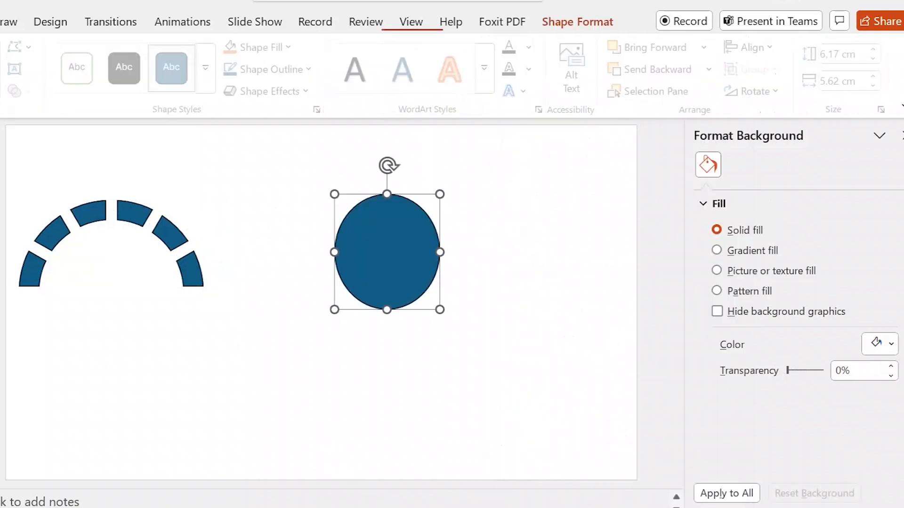
key("Delete")
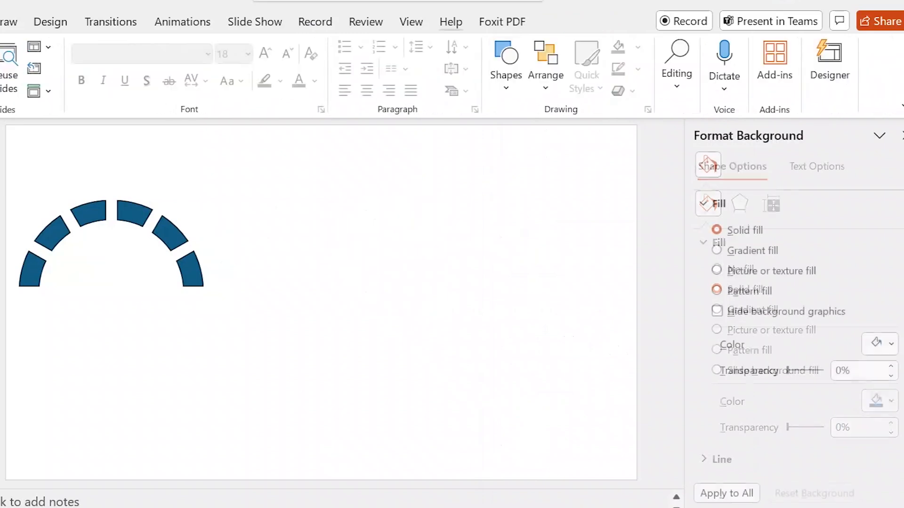
Step: Draw a hollow circle about 9.47 cm high and 9.6 cm wide right of the arc and thin its band
left_click(506, 66)
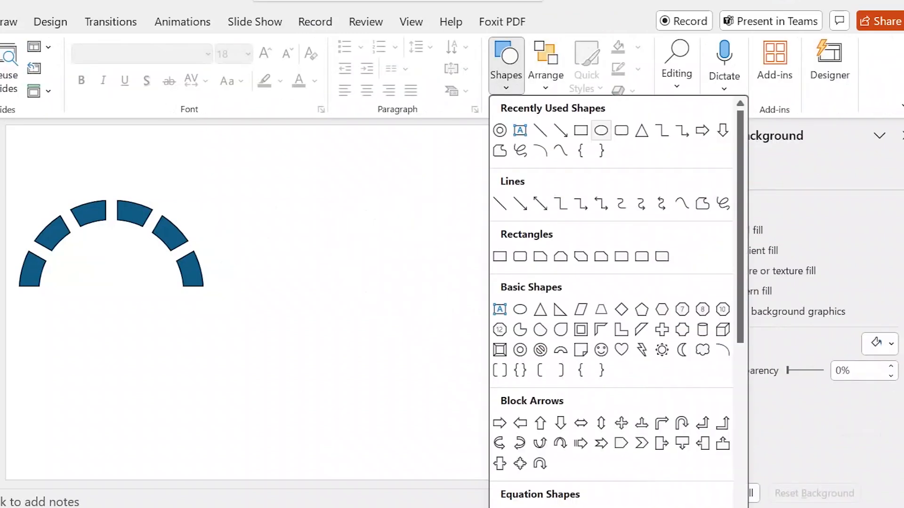
left_click(519, 350)
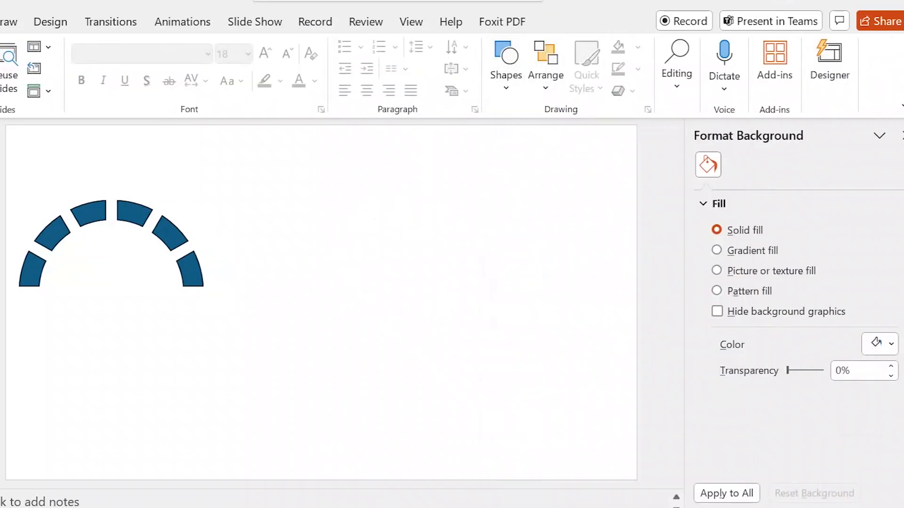
mouse_move(346, 194)
left_mouse_down()
mouse_move(447, 277)
mouse_move(508, 367)
mouse_move(525, 371)
left_mouse_up()
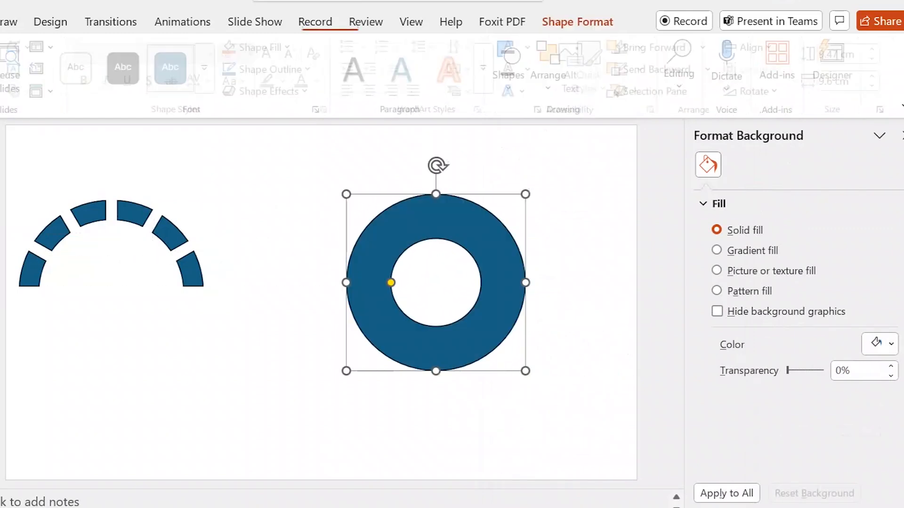
left_click_drag(391, 282, 361, 283)
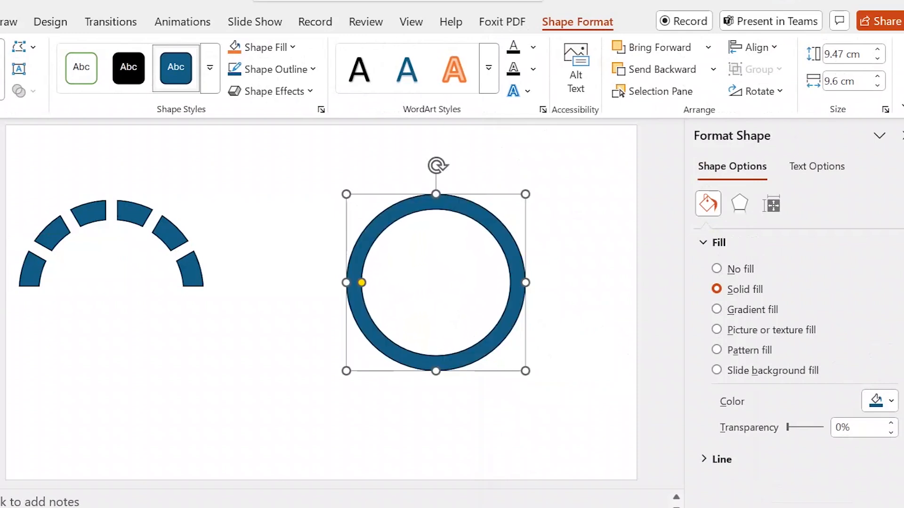
key("Escape")
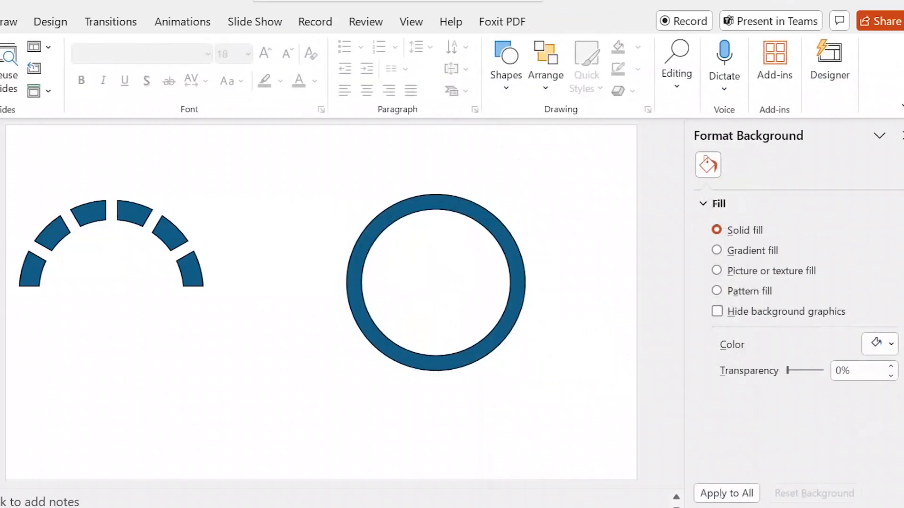
left_click(506, 66)
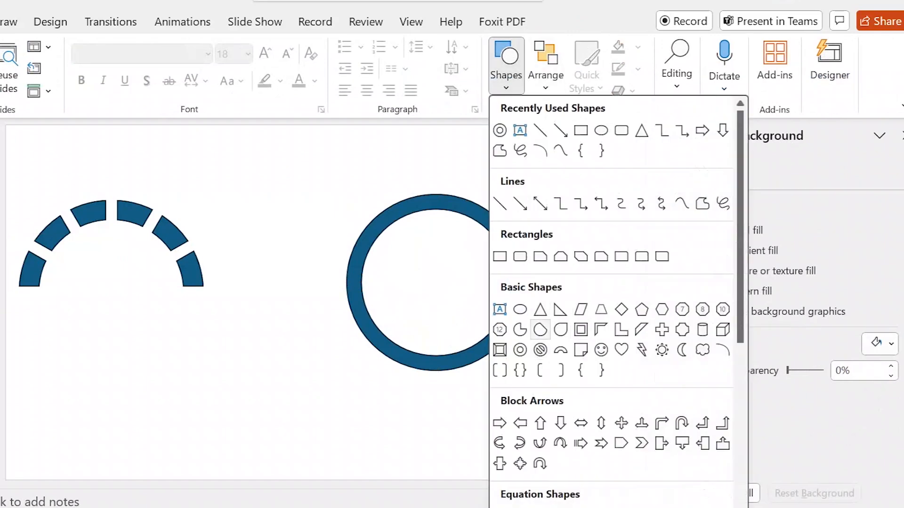
key("Escape")
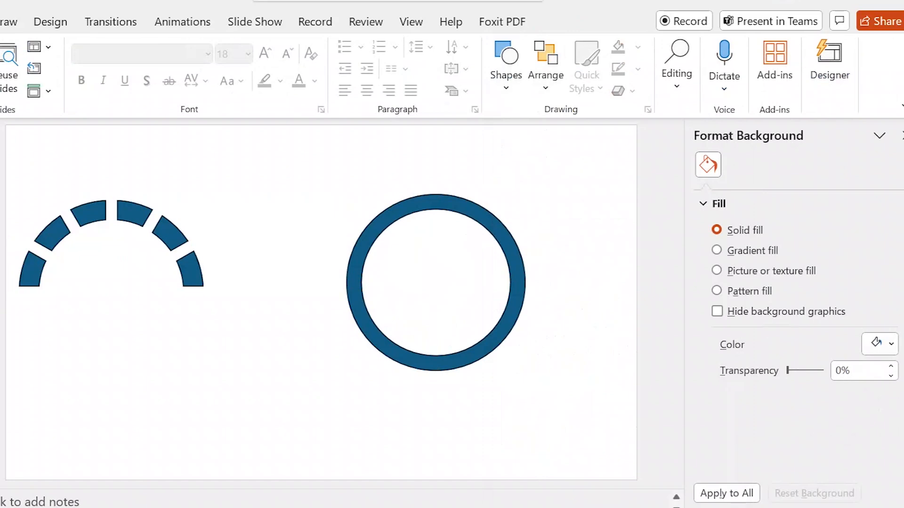
Step: Align the new thin ring to the center and middle of the slide
left_click(436, 202)
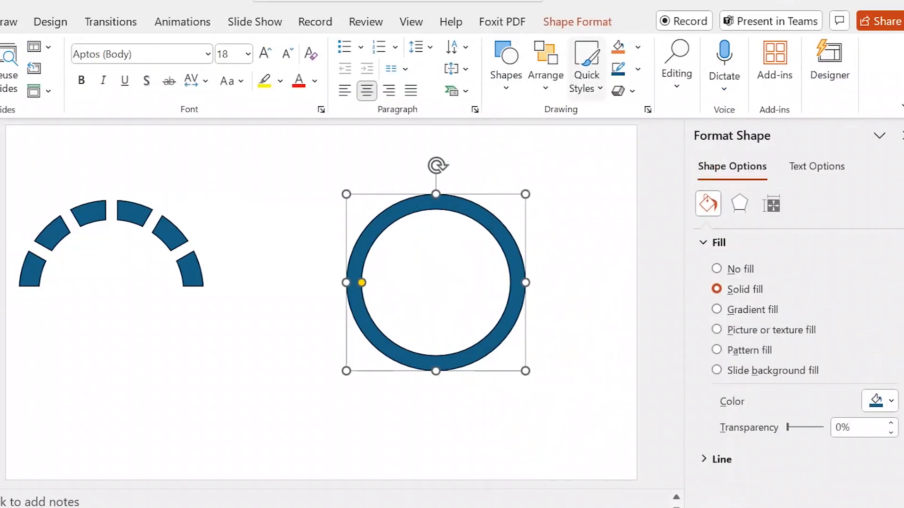
left_click(577, 22)
left_click(753, 47)
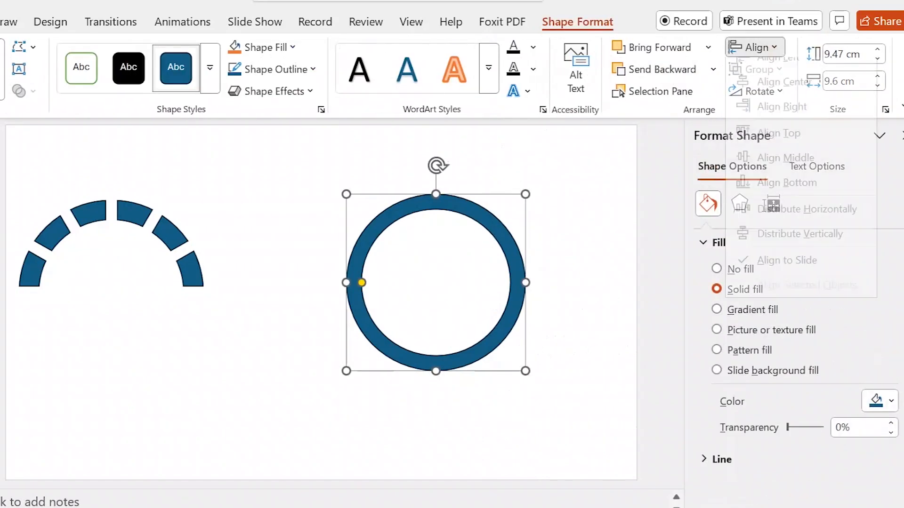
left_click(783, 96)
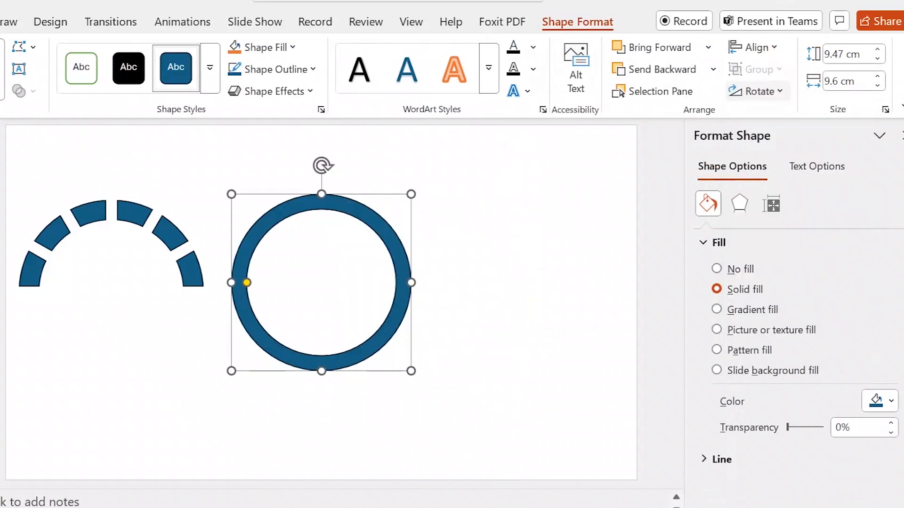
left_click(753, 47)
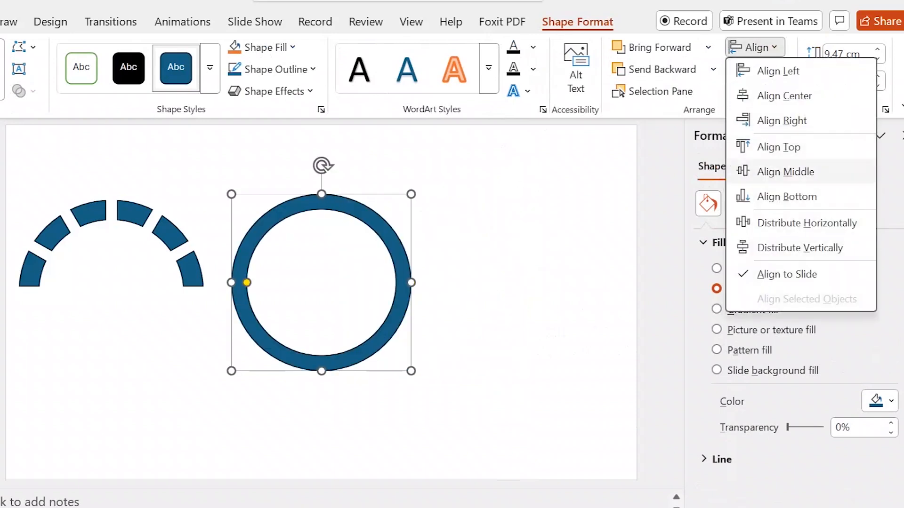
left_click(785, 172)
key("Escape")
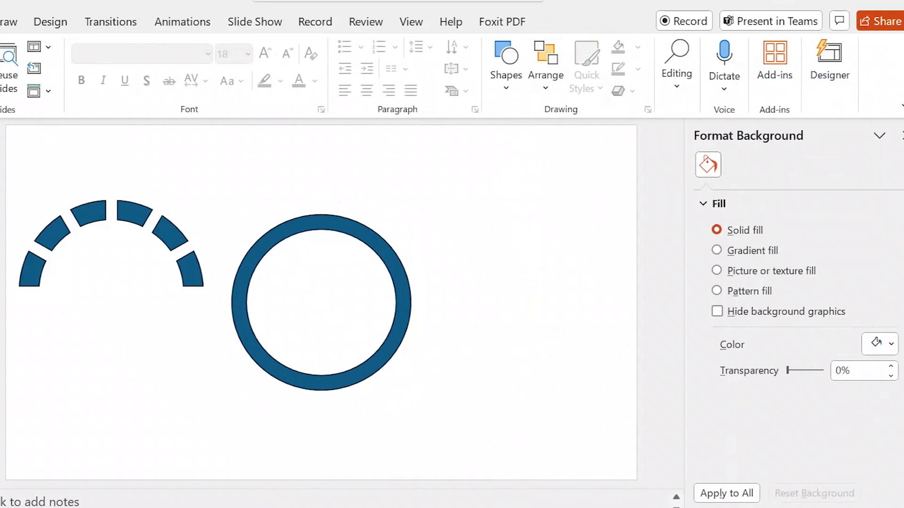
Step: Draw a circle about 2.33 cm high and 2.35 cm wide inside the large thin ring
left_click(506, 63)
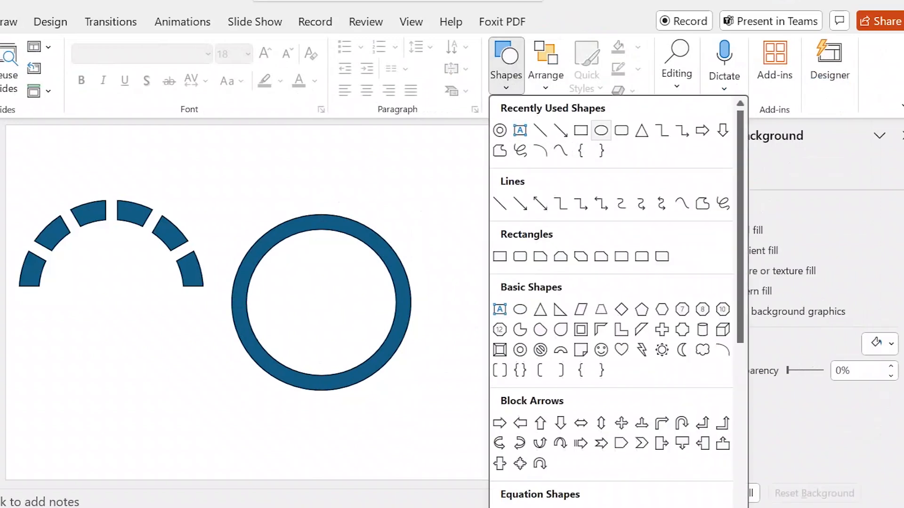
left_click(601, 130)
left_click_drag(290, 278, 335, 323)
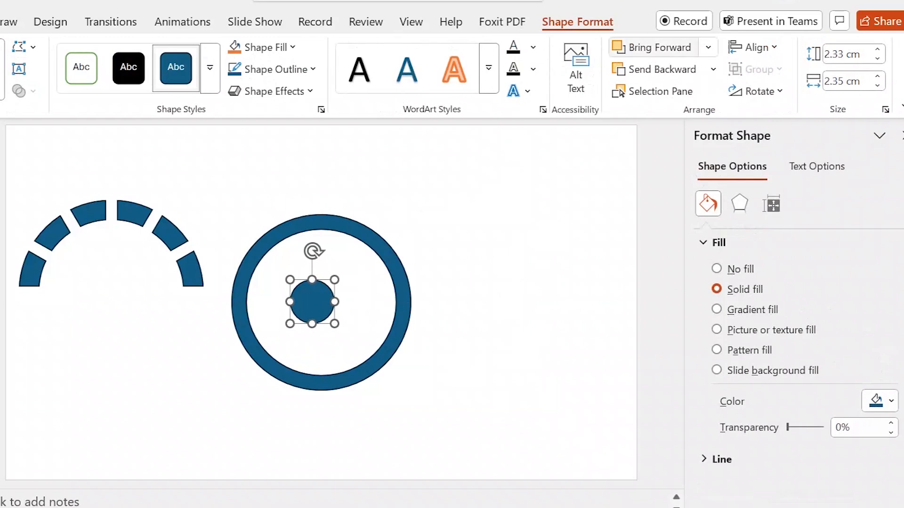
Step: Align the small blue circle to the center and middle of the slide
left_click(755, 47)
left_click(784, 96)
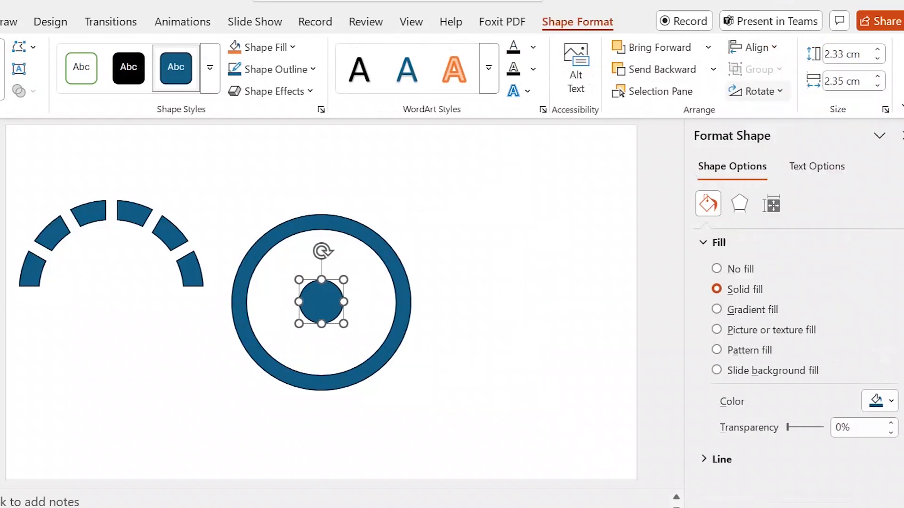
left_click(756, 47)
left_click(776, 171)
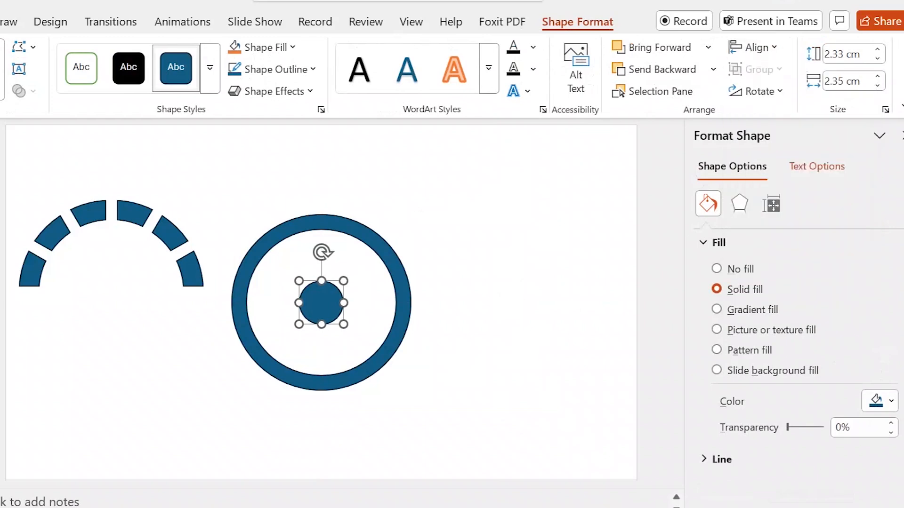
key("Escape")
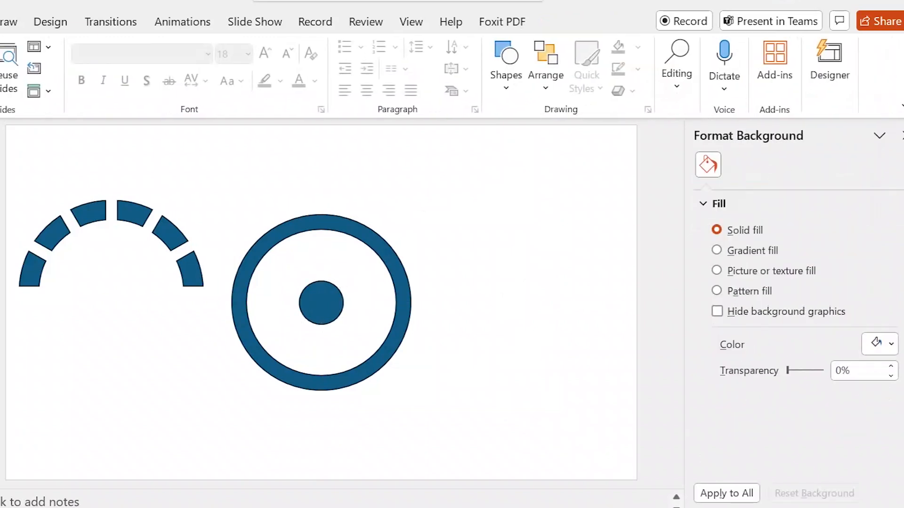
Step: Draw a smaller circle about 1.12 cm high and 1.06 cm wide over the blue hub circle and fill it white
left_click(506, 61)
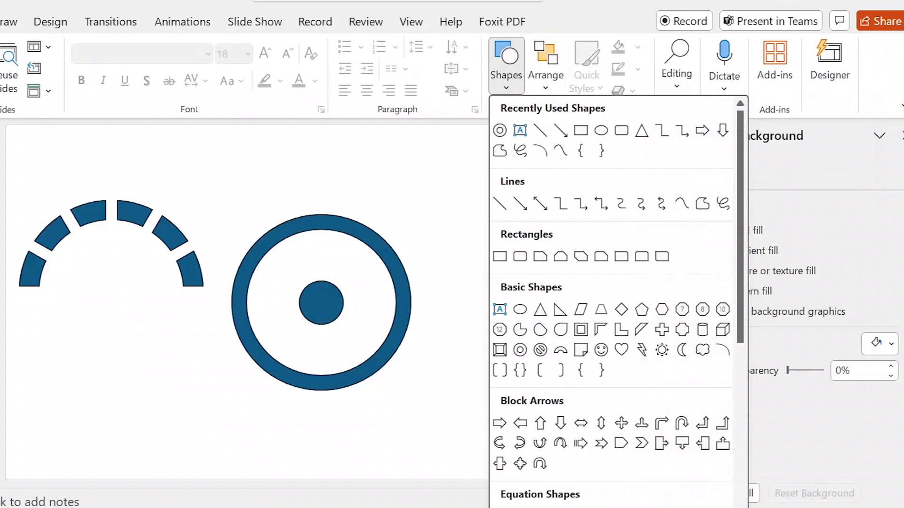
key("Escape")
left_click_drag(315, 294, 336, 316)
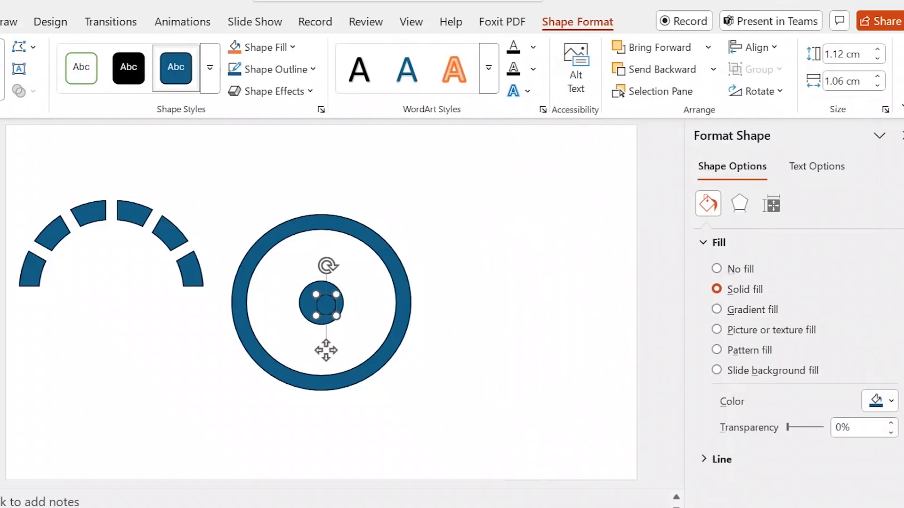
left_click(266, 47)
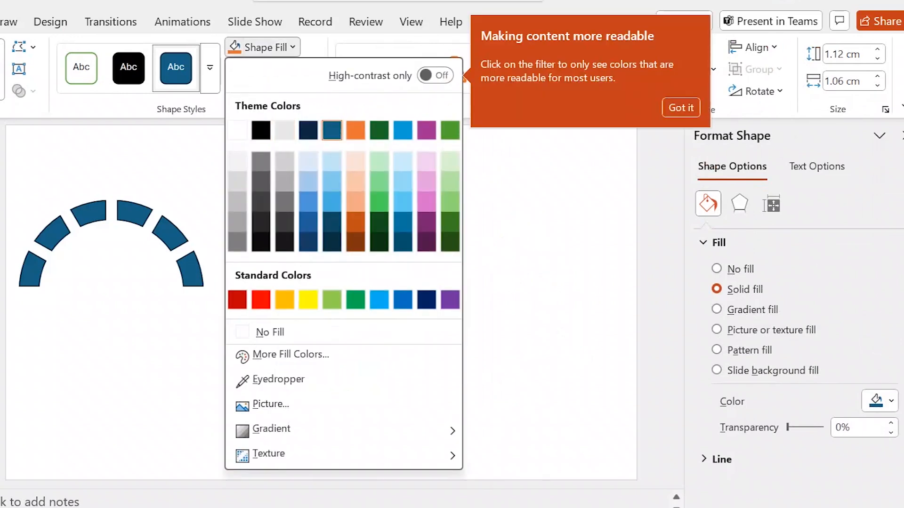
left_click(238, 130)
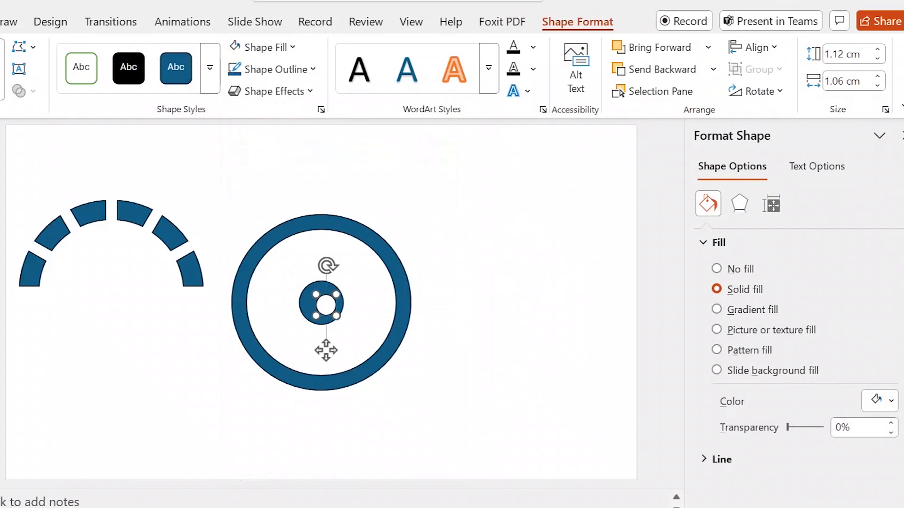
Step: Set the white circle's height and width to 2 cm
left_click(877, 49)
left_click(876, 49)
left_click(877, 49)
left_click(877, 49)
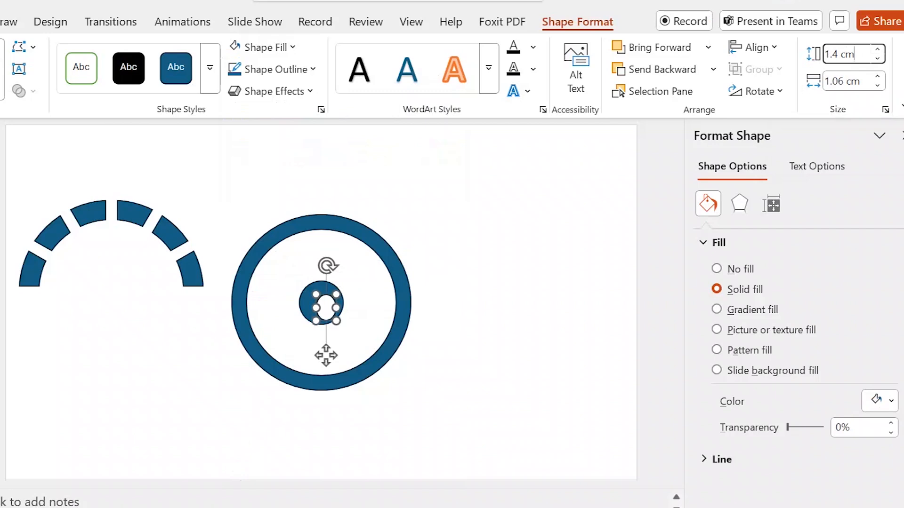
key("ctrl+a")
type("2")
key("Tab")
type("2")
key("Return")
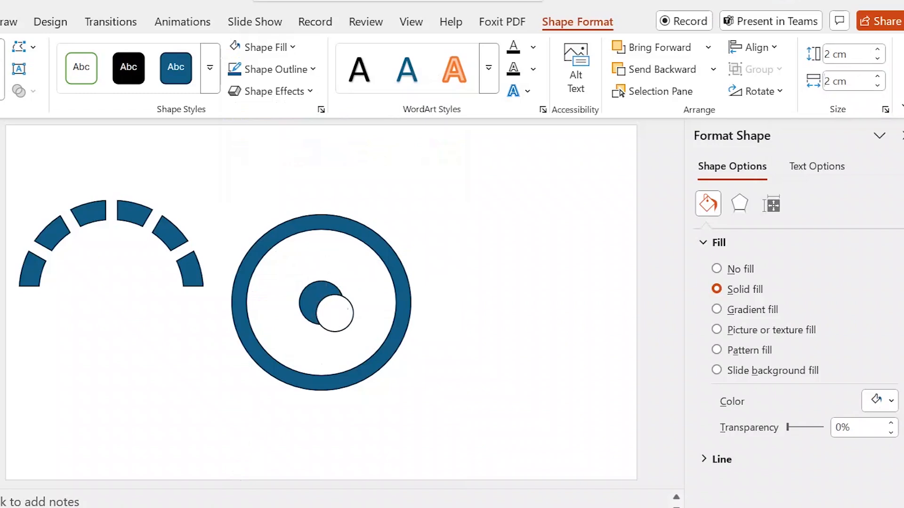
Step: Align the 2 cm white circle to the center and middle of the slide
key("Escape")
left_click(334, 313)
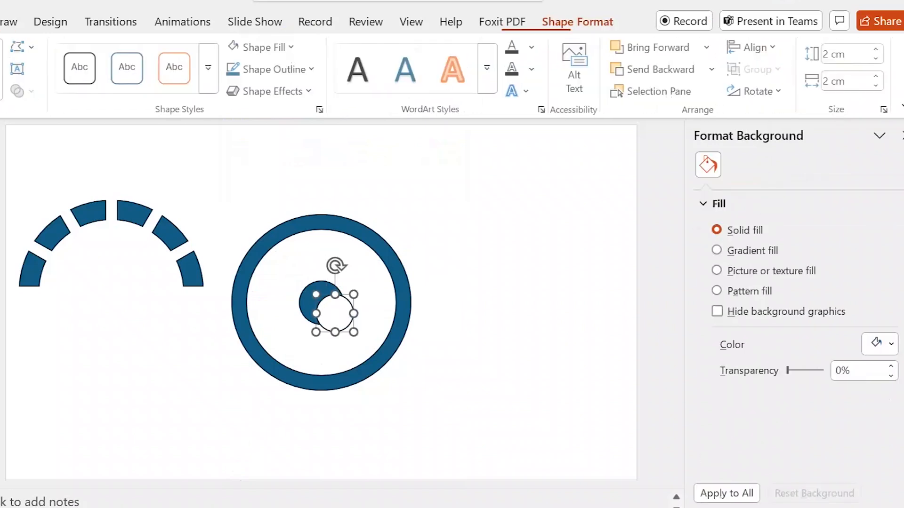
left_click(752, 47)
left_click(784, 95)
left_click(752, 47)
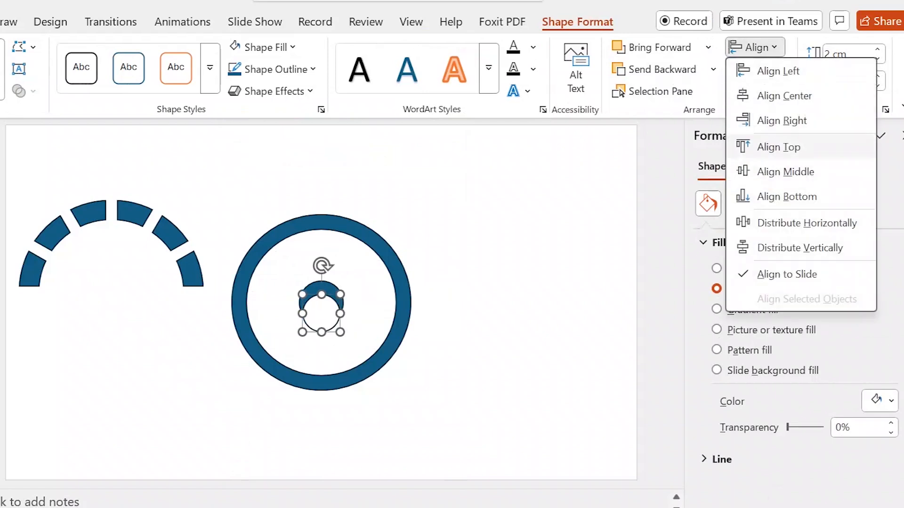
left_click(782, 171)
key("Escape")
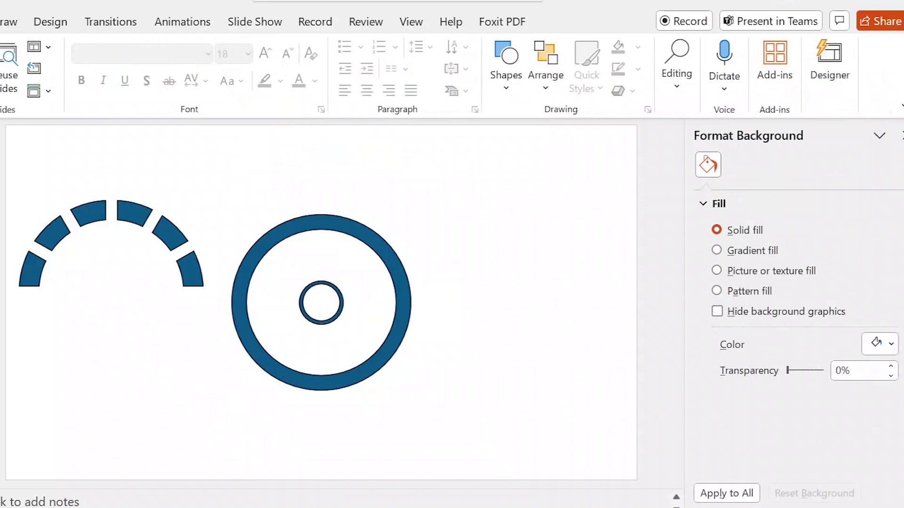
Step: Set the white circle's height and width to 1 cm
left_click(321, 303)
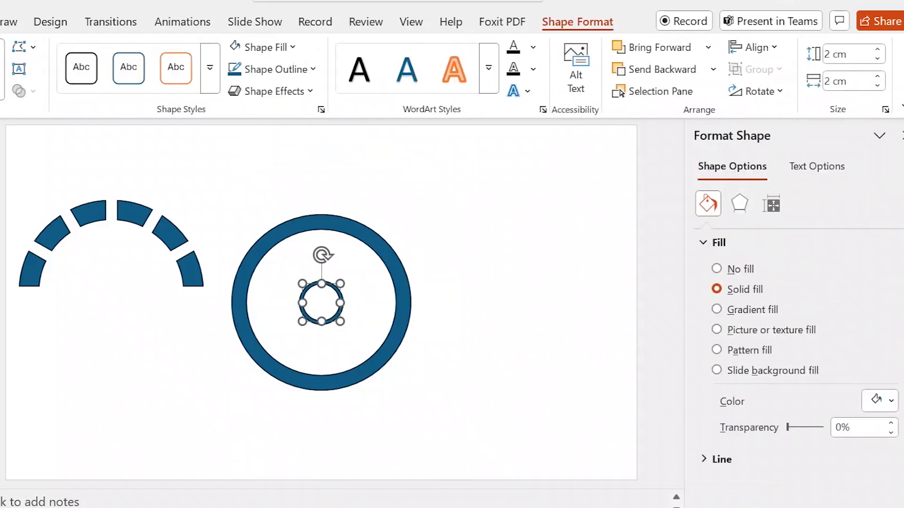
left_click(843, 54)
left_click(825, 55)
key("shift+End")
type("1")
key("Tab")
type("1")
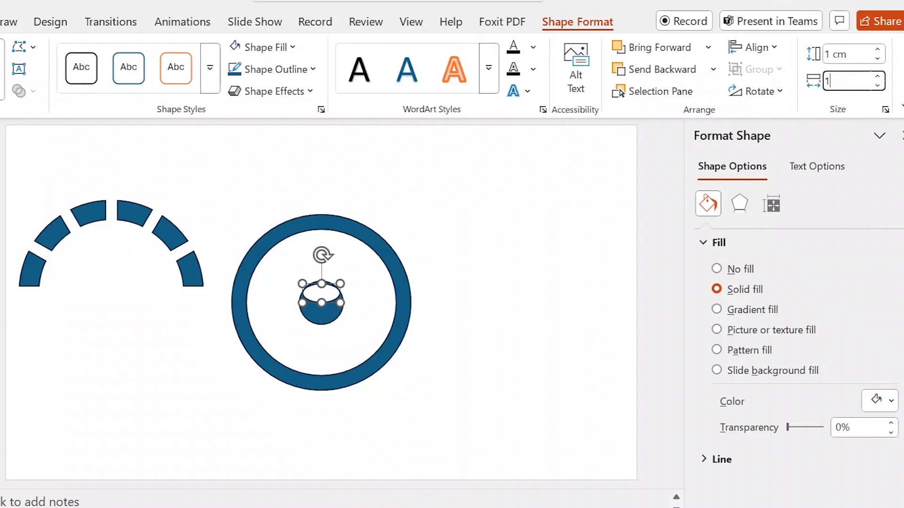
key("Return")
key("Escape")
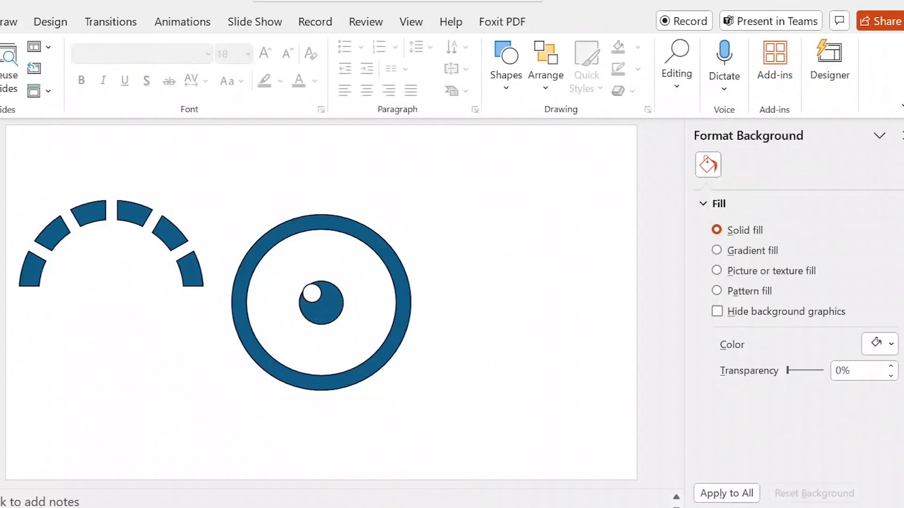
Step: Set the white circle's height and width to 1.5 cm
left_click(311, 293)
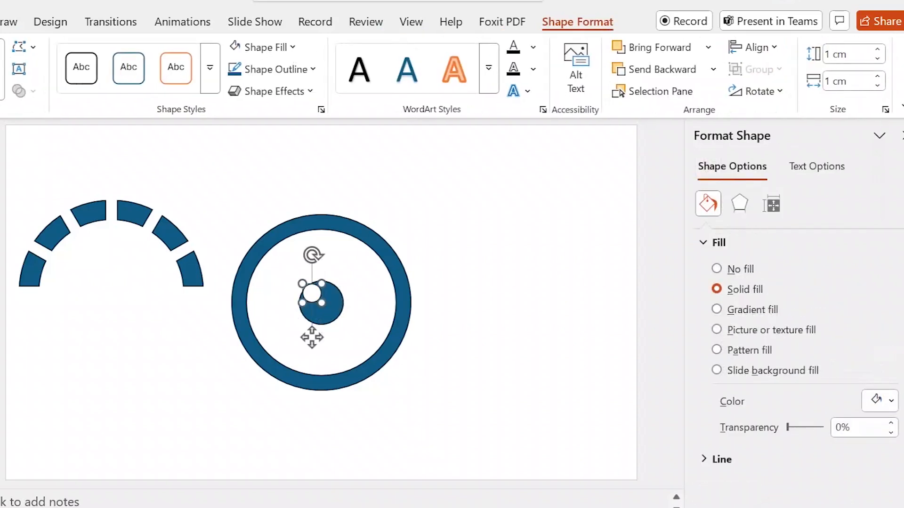
key("alt+j")
type("dh")
type("1.")
type("5")
key("Tab")
type("1.5")
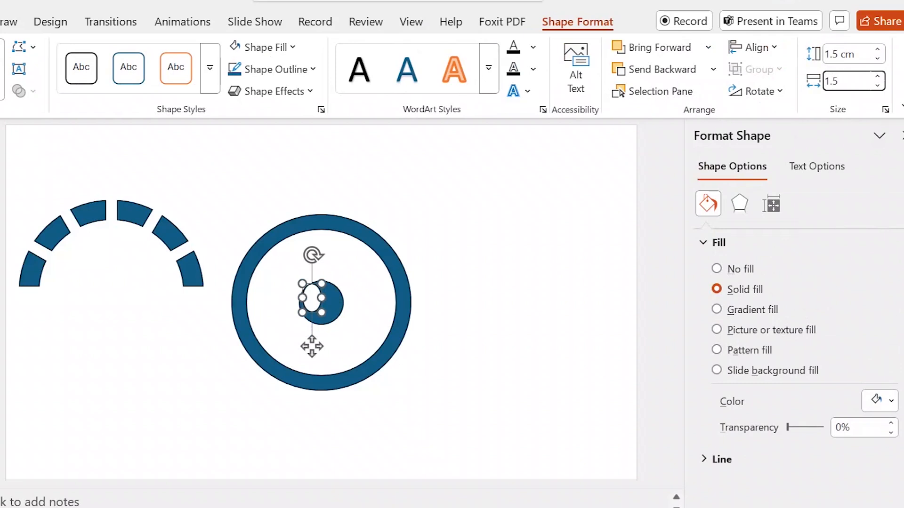
key("Tab")
key("shift+Tab")
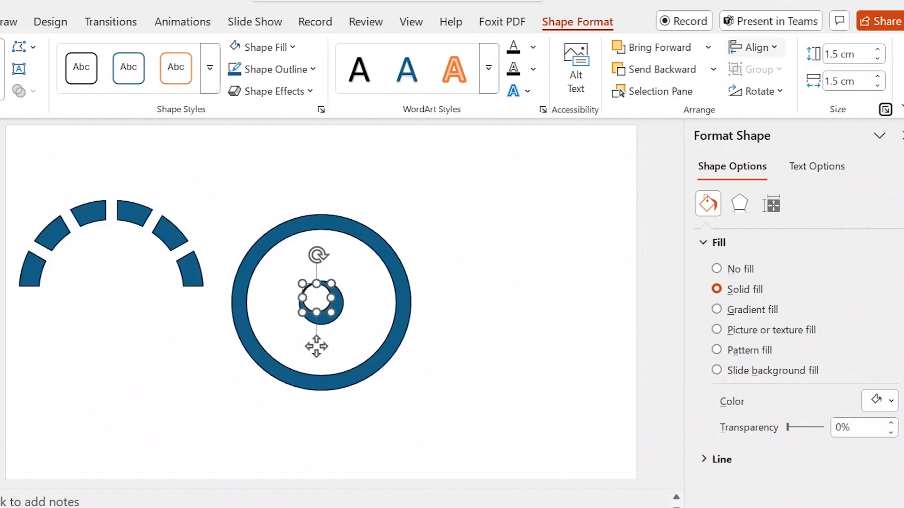
Step: Align the 1.5 cm white circle to the center and middle of the slide
key("Return")
key("Down")
key("Down")
key("Up")
key("Return")
key("Return")
key("Down")
key("Down")
key("Down")
key("Down")
key("Return")
key("Escape")
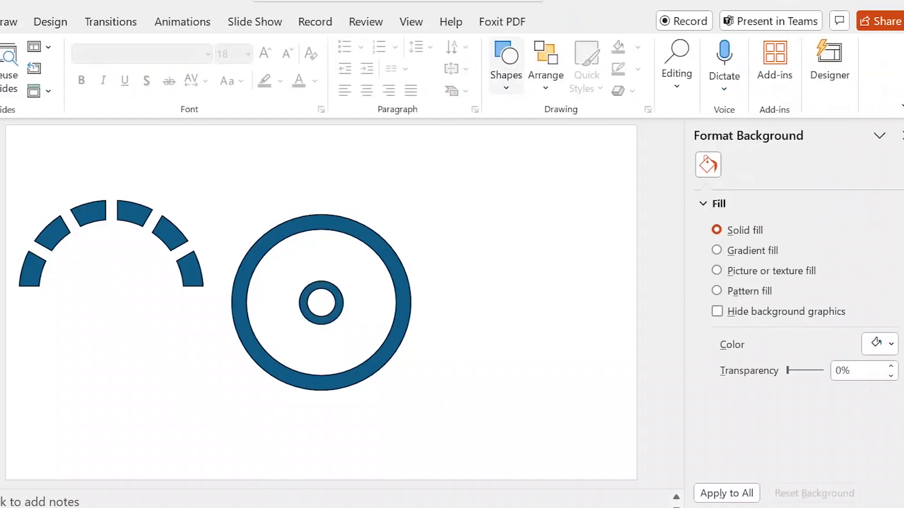
Step: Draw an isosceles triangle about 3.06 cm high and 1.5 cm wide just above the hub circle as a needle
left_click(506, 66)
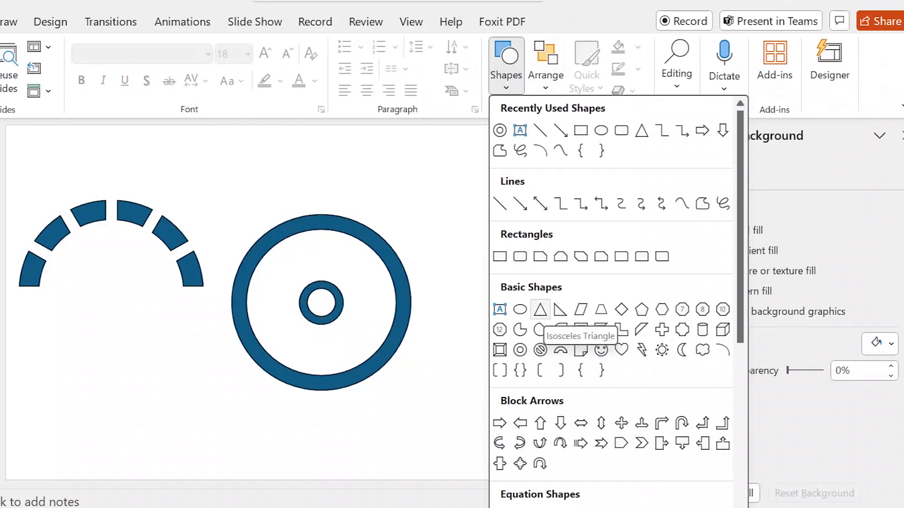
left_click(540, 309)
mouse_move(318, 230)
left_mouse_down()
mouse_move(300, 288)
mouse_move(289, 289)
left_mouse_up()
key("Right")
key("Right")
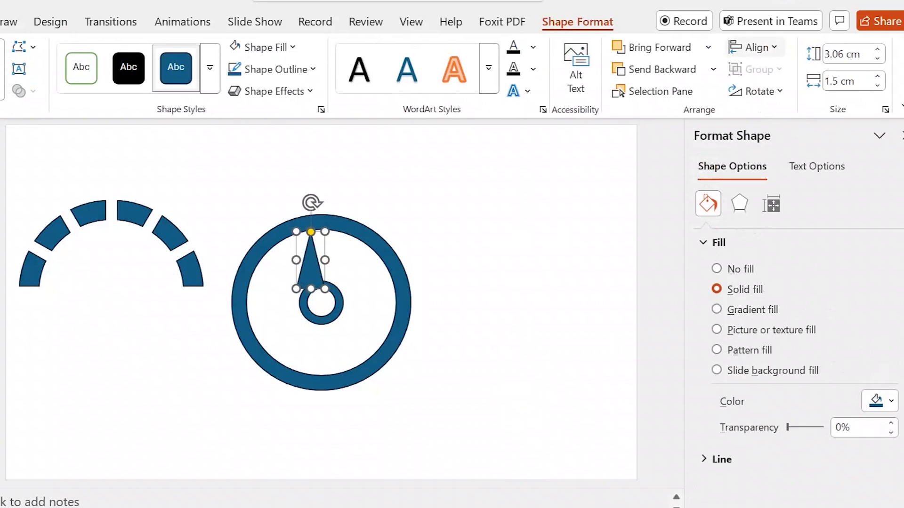
Step: Align the needle triangle to the middle and center of the slide
left_click(753, 47)
left_click(786, 171)
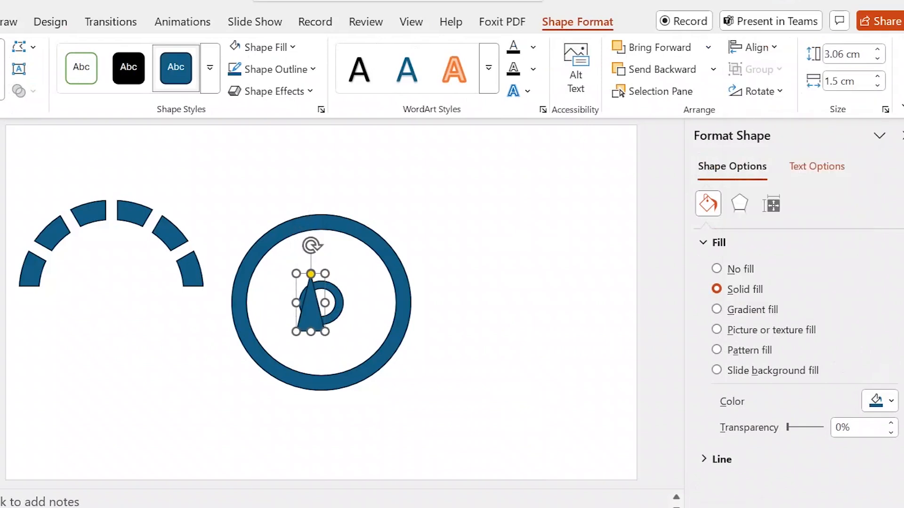
left_click(753, 48)
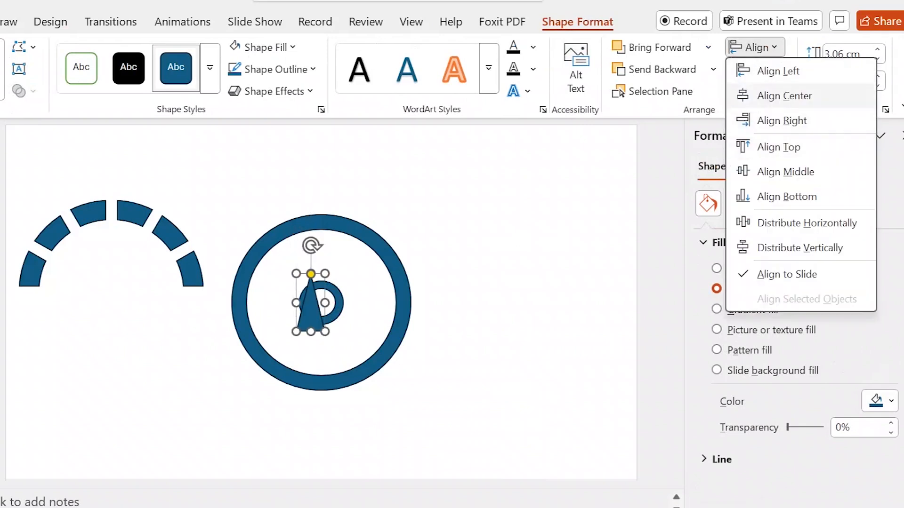
left_click(784, 96)
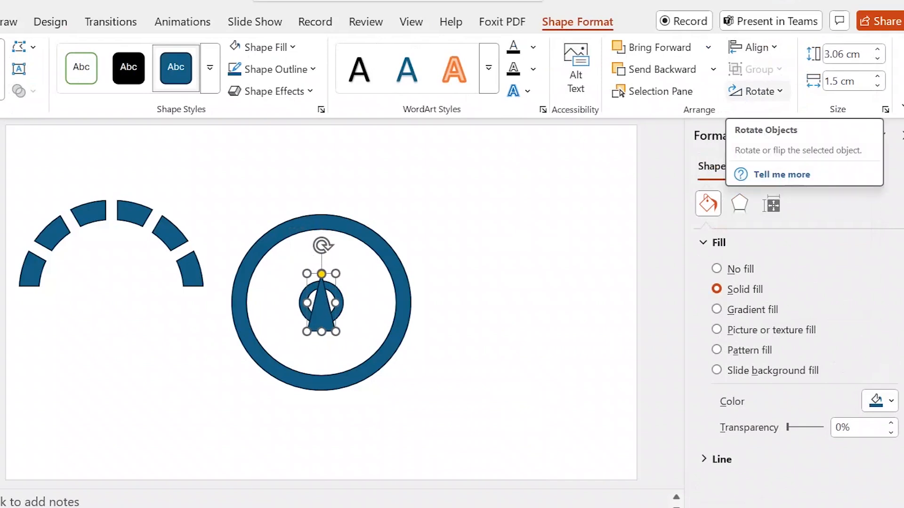
Step: Move the triangle straight up until its base meets the hub and its tip touches the ring's inner edge
key("Up")
key("Up")
key("Up")
key("Up")
key("Up")
key("Up")
key("Up")
key("Up")
key("Up")
key("Up")
key("ctrl+Up")
key("ctrl+Up")
key("ctrl+Up")
key("ctrl+Up")
key("ctrl+Up")
key("ctrl+Up")
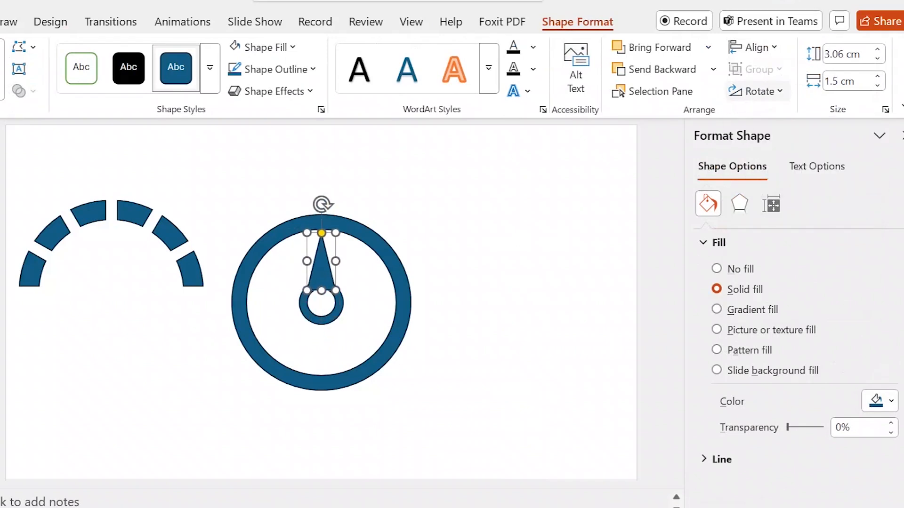
key("ctrl+Up")
key("ctrl+Up")
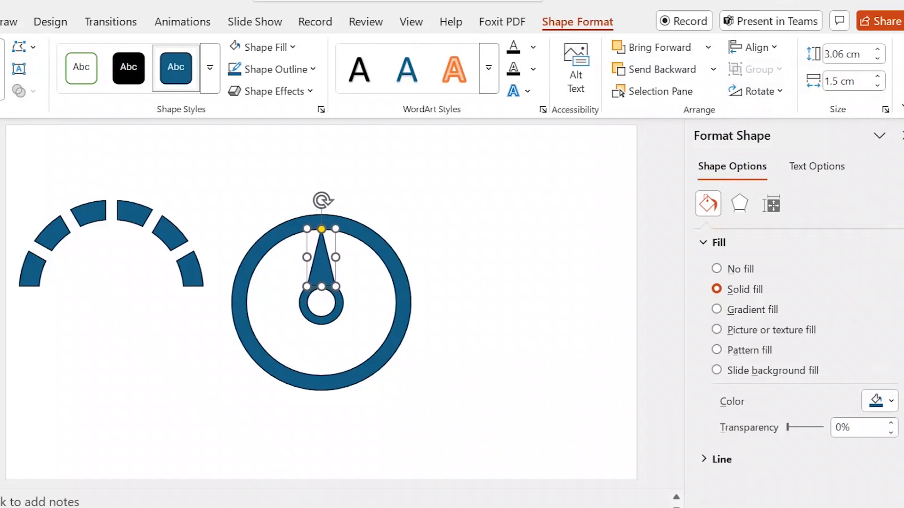
key("Escape")
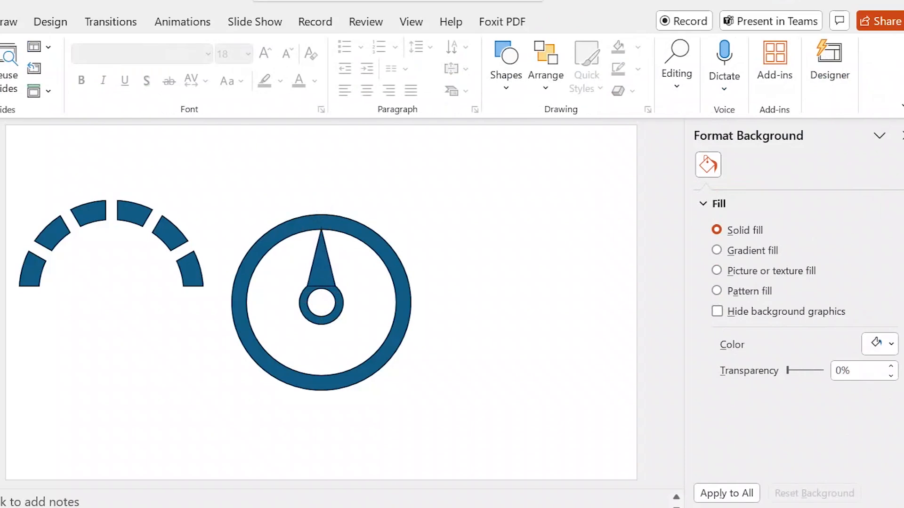
Step: Remove the outline from the needle triangle
left_click(321, 267)
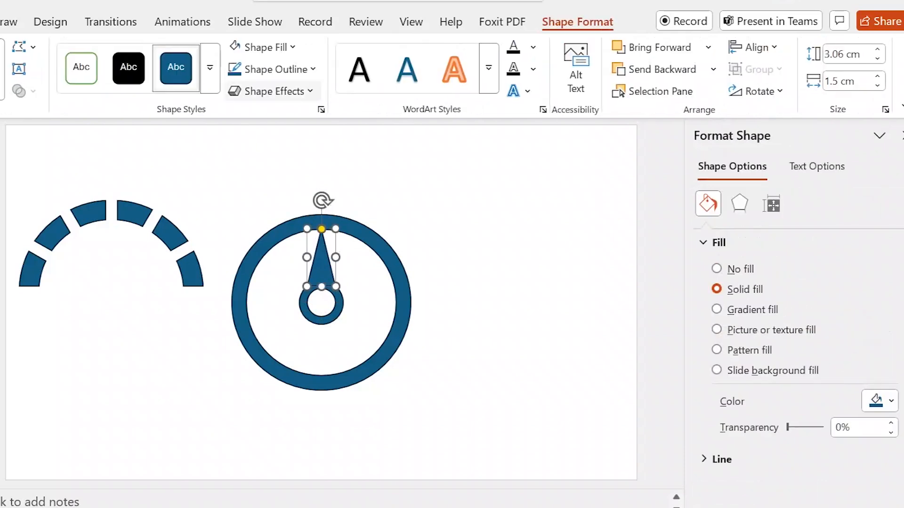
left_click(273, 69)
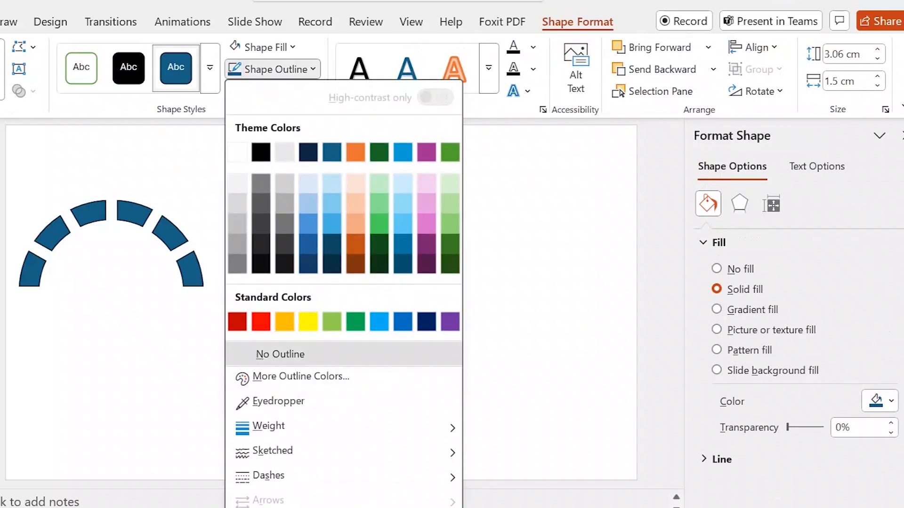
left_click(280, 354)
left_click(471, 301)
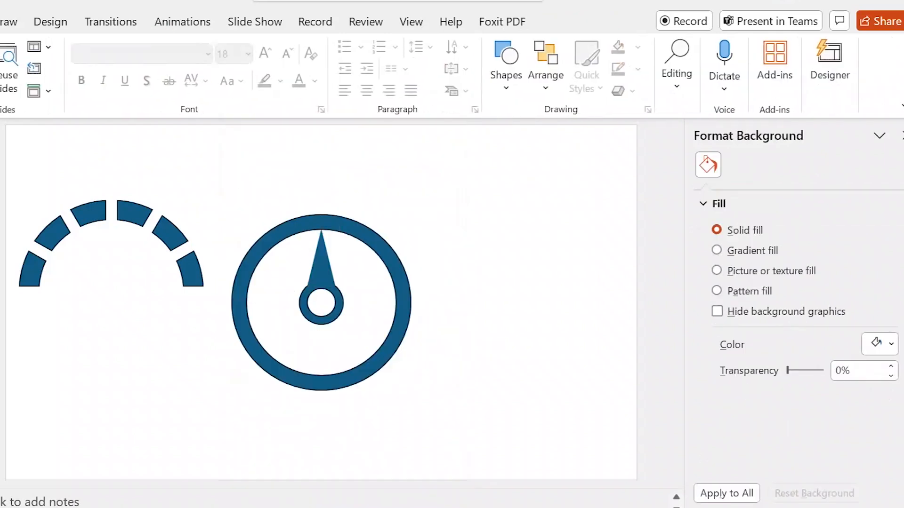
Step: Remove the outline from the blue hub circle at the needle's base
left_click(321, 320)
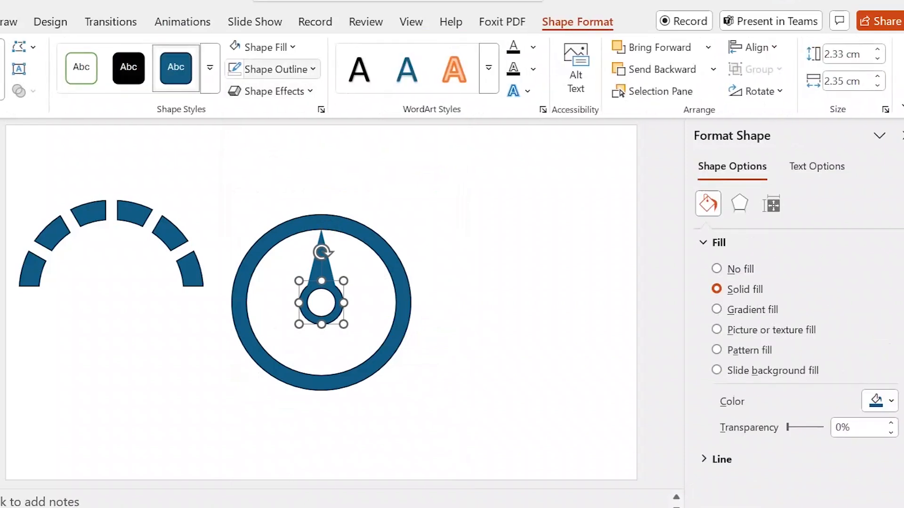
left_click(273, 69)
left_click(280, 353)
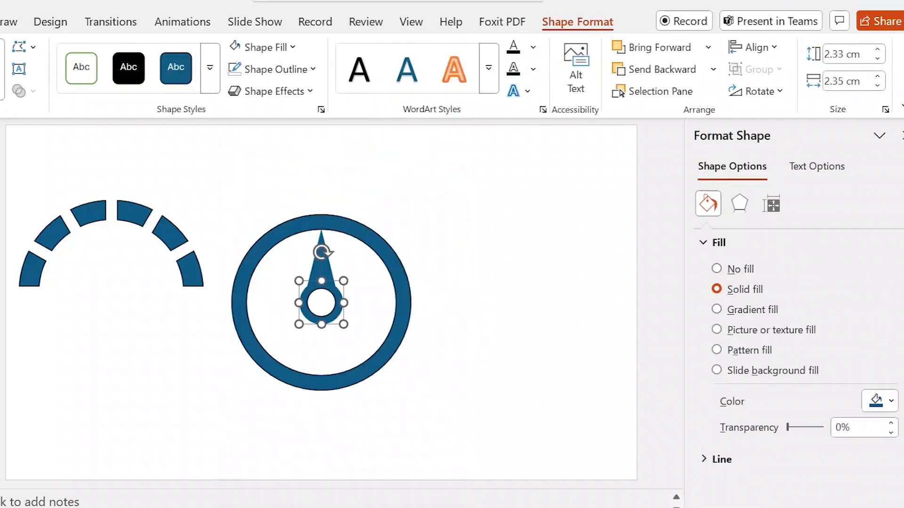
left_click(470, 320)
Step: Remove the outline from the small white circle at the centre of the needle's hub
left_click(322, 351)
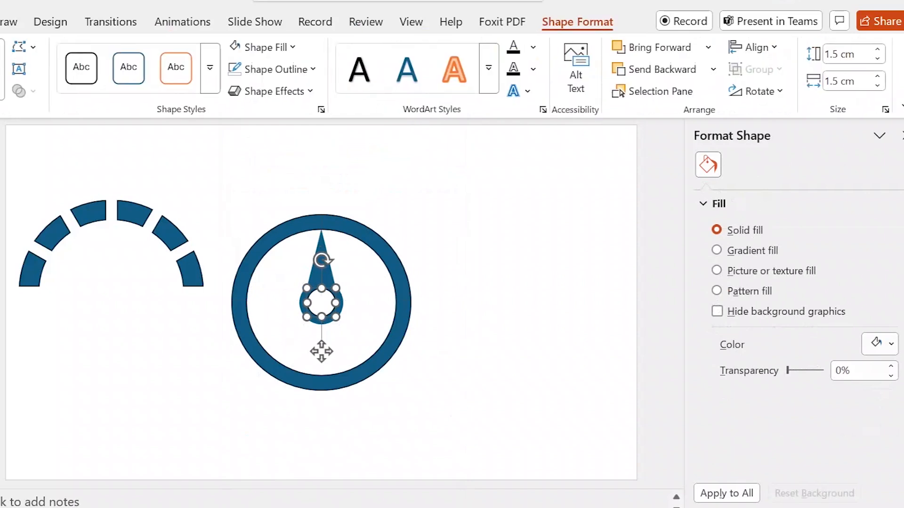
left_click(273, 69)
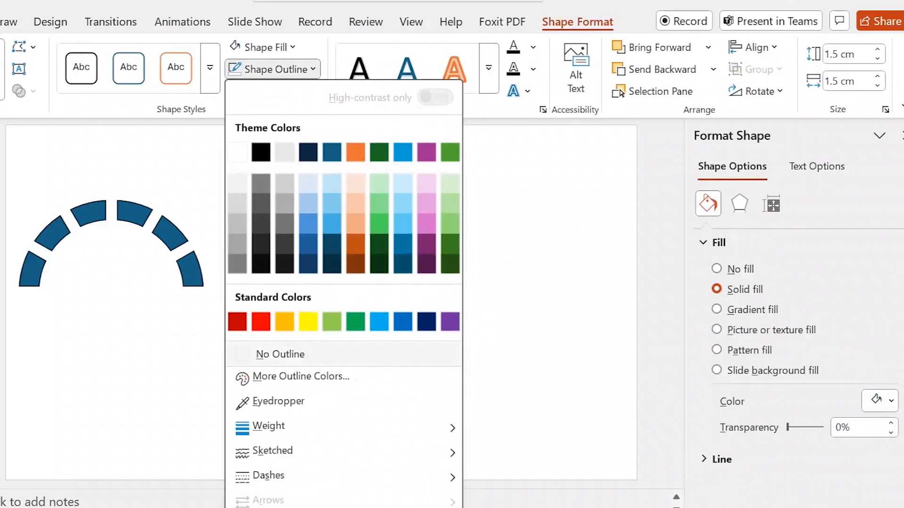
left_click(321, 351)
key("Escape")
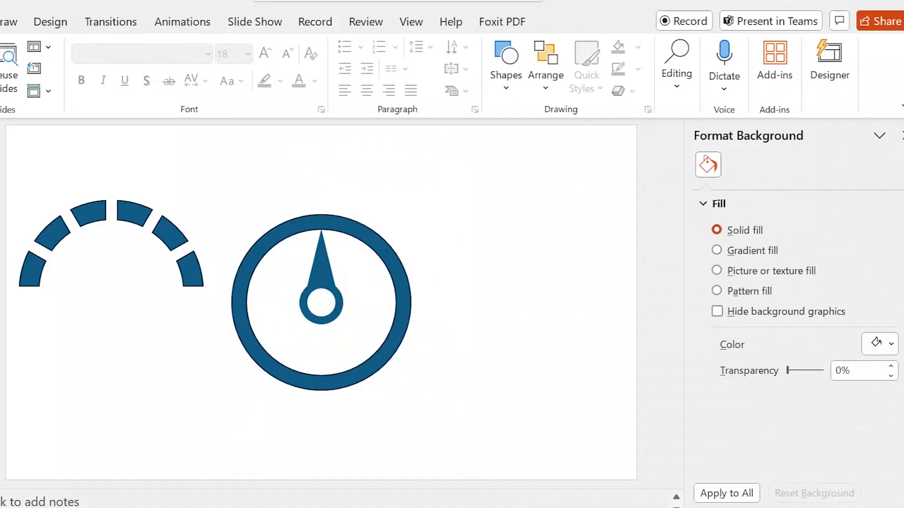
Step: Set the large ring around the needle to no fill and no outline
left_click(292, 226)
left_click(262, 47)
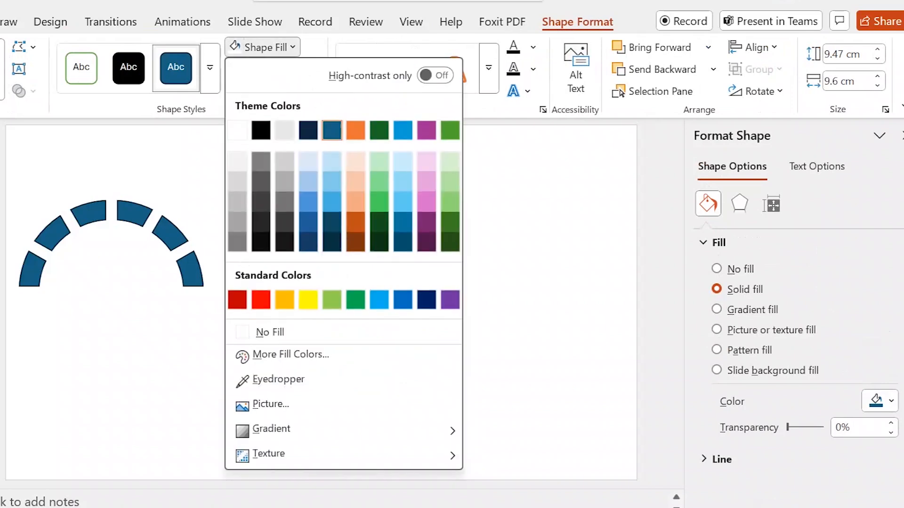
left_click(268, 331)
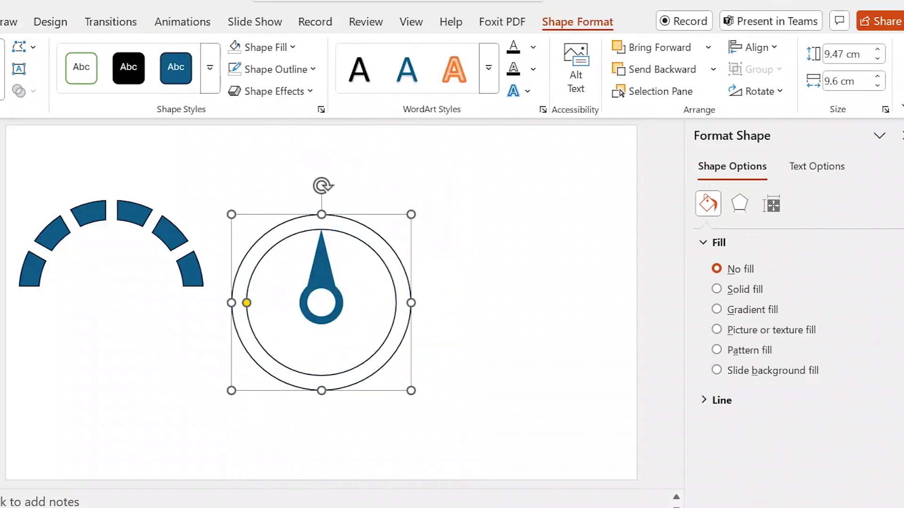
left_click(272, 69)
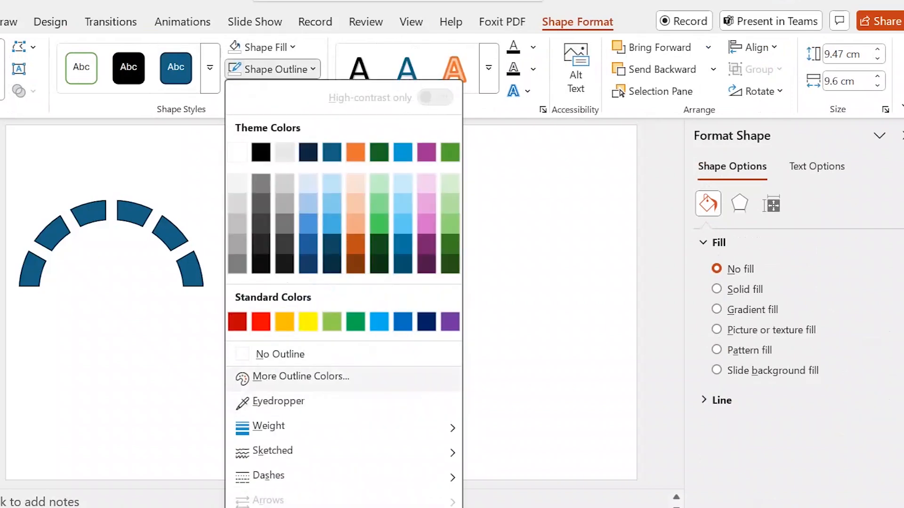
left_click(280, 353)
key("Escape")
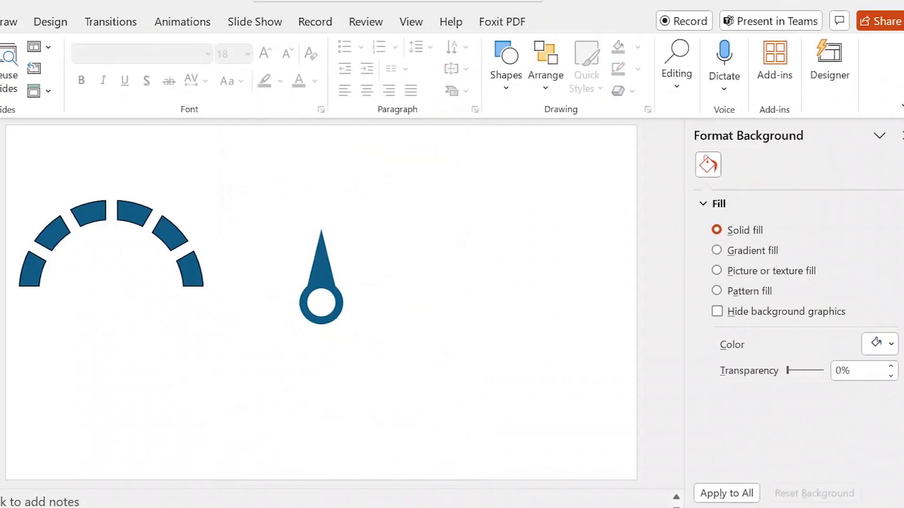
Step: Group the needle, hub circles and unfilled ring, and move the group to the right side of the slide
mouse_move(447, 194)
left_mouse_down()
mouse_move(488, 339)
mouse_move(398, 485)
mouse_move(214, 455)
left_mouse_up()
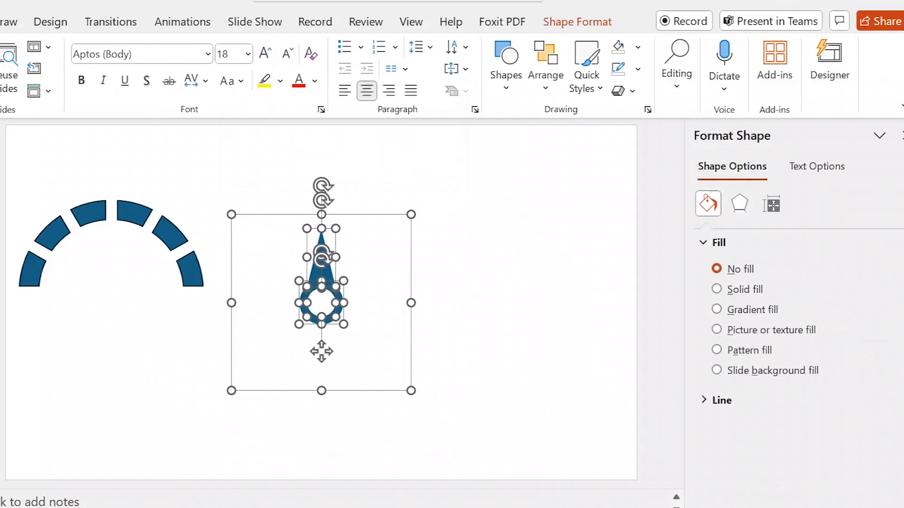
right_click(377, 391)
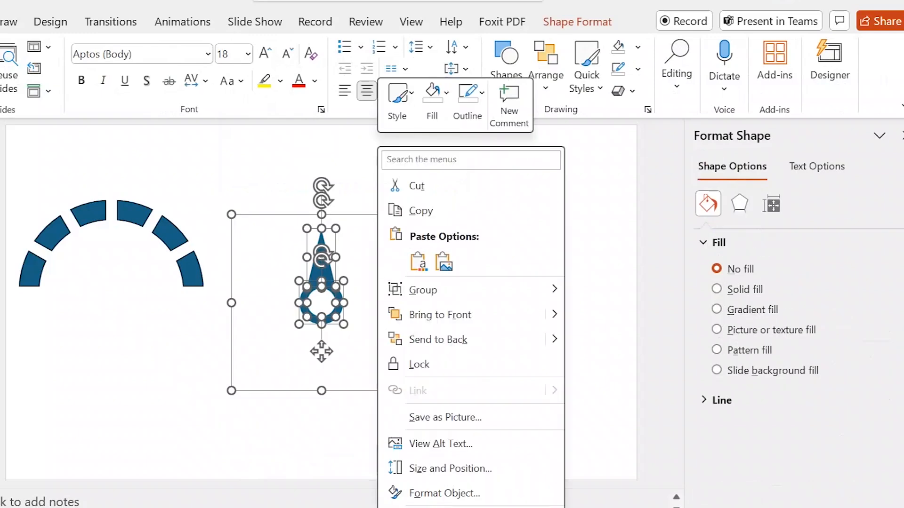
mouse_move(423, 290)
left_click(607, 290)
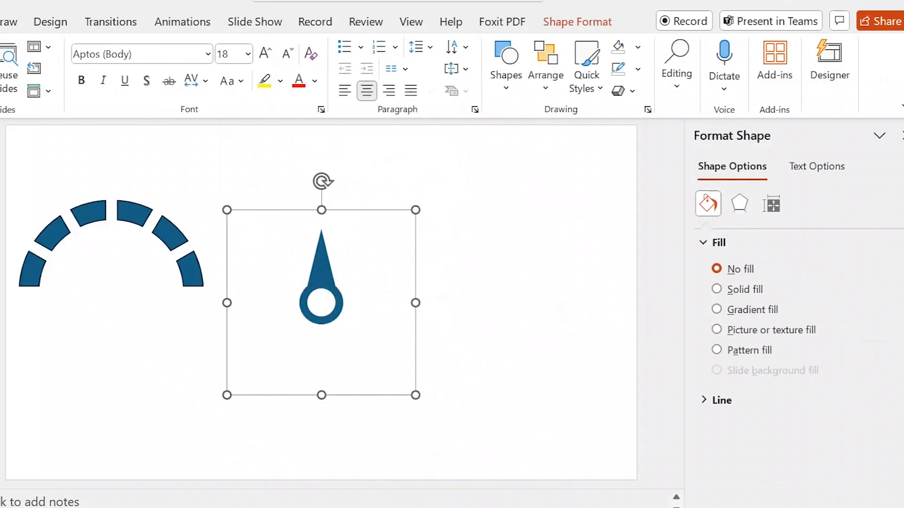
left_click_drag(321, 303, 553, 289)
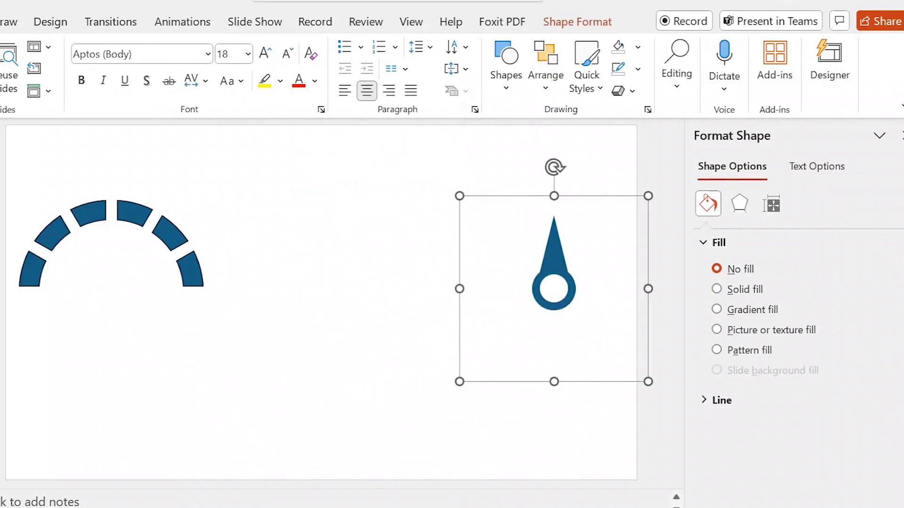
Step: Move all six arc segments together to the horizontal middle of the slide
left_click_drag(241, 165, 1, 420)
left_click_drag(52, 234, 259, 230)
key("Escape")
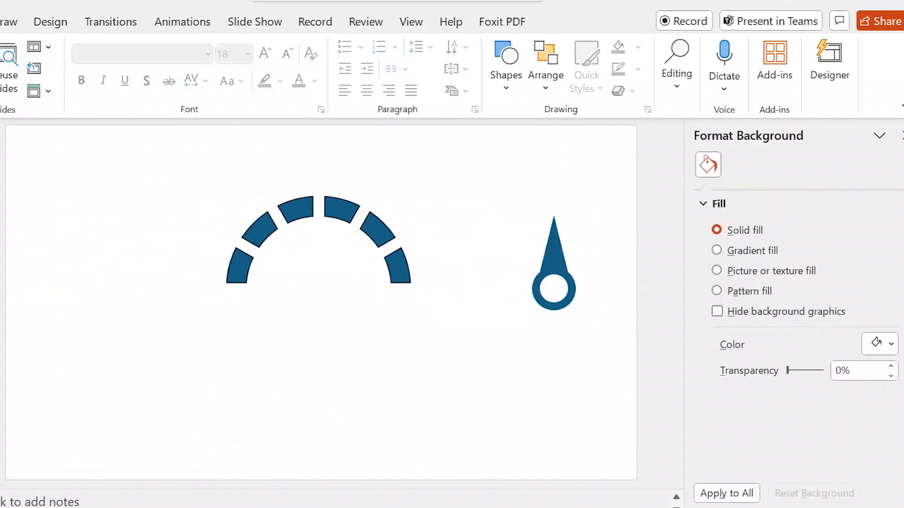
Step: Place the needle group at the arc's centre and rotate it so the needle points left at the first segment
left_click(554, 262)
left_click_drag(554, 261, 316, 259)
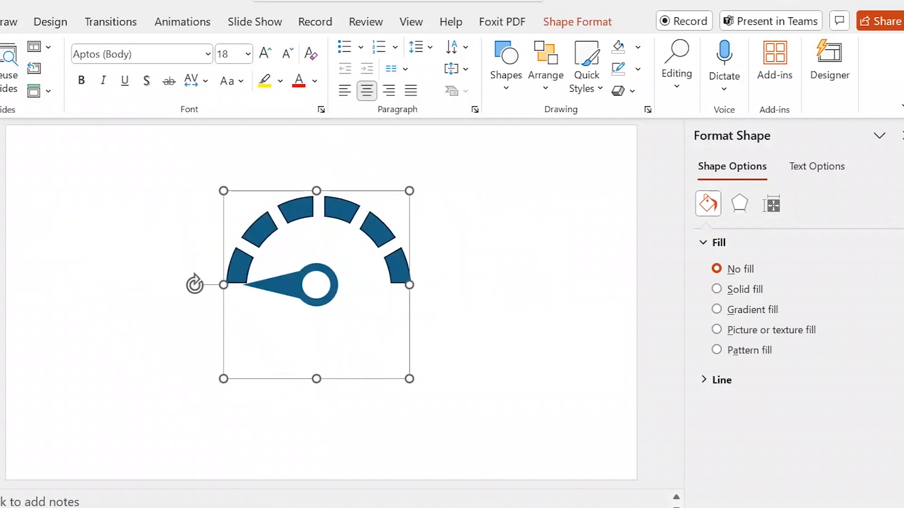
Step: Apply the Spin emphasis animation to the needle group and show the slide's animation list
left_click(183, 22)
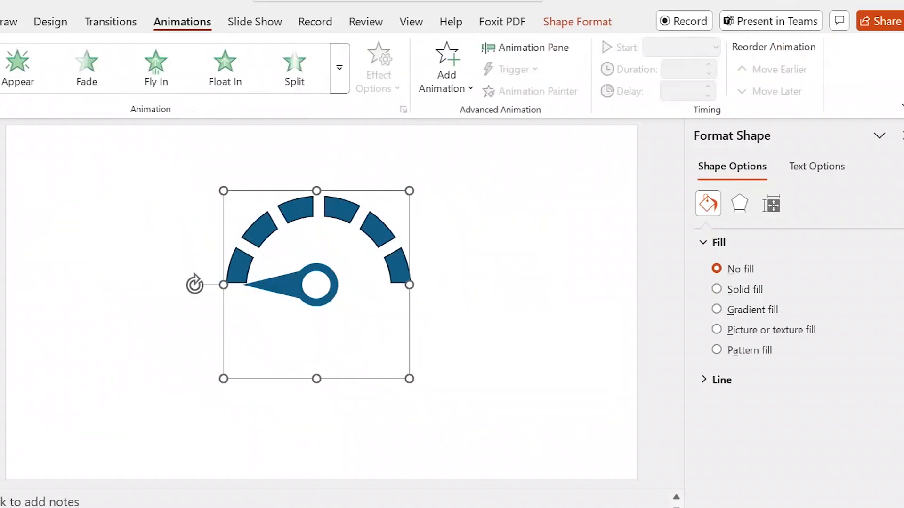
left_click(339, 68)
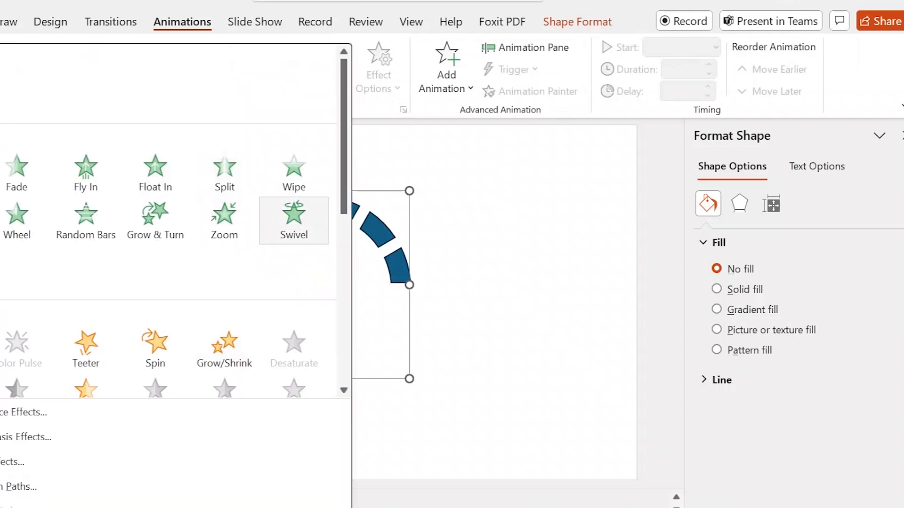
left_click(154, 346)
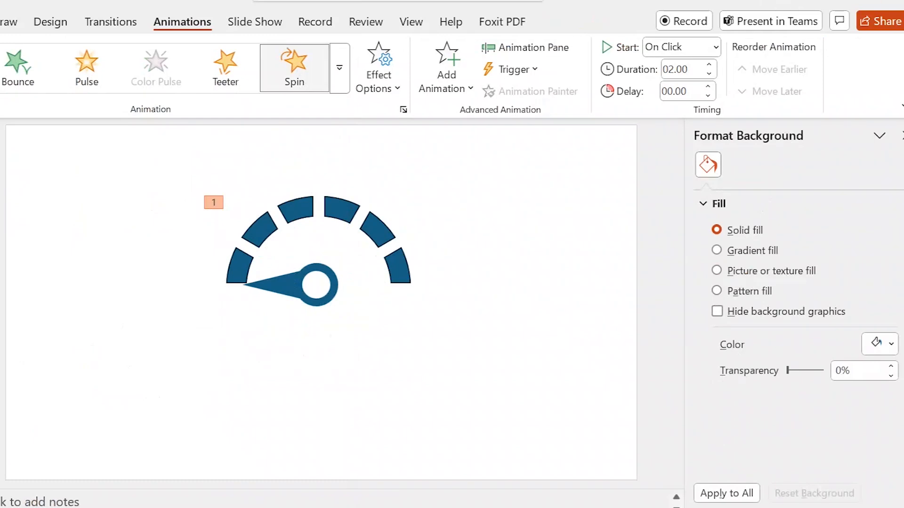
left_click(902, 136)
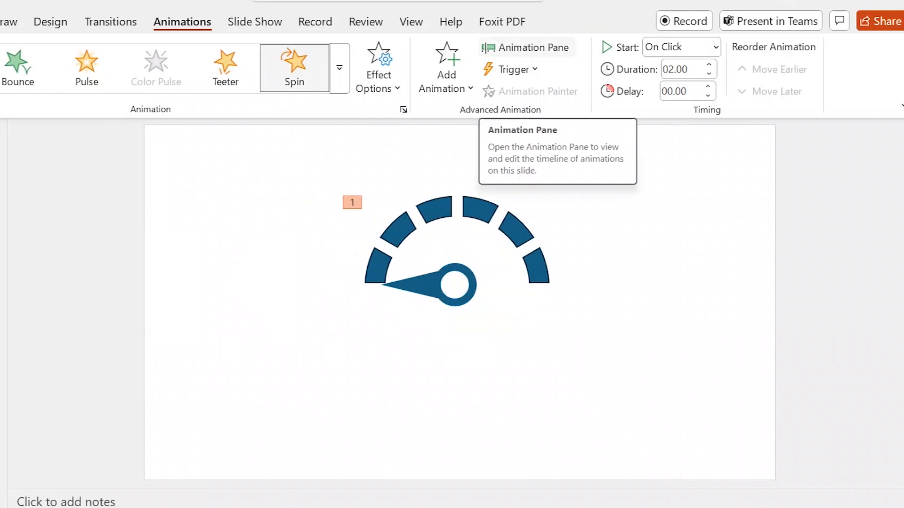
left_click(527, 47)
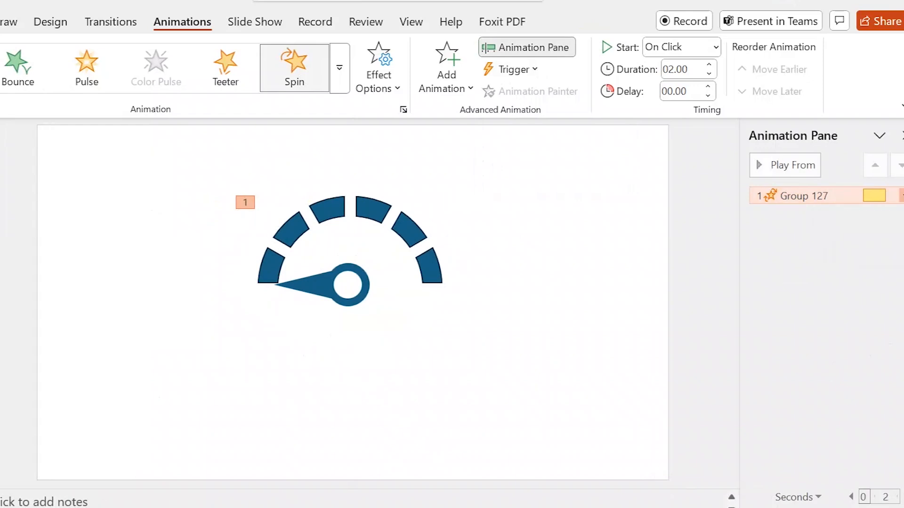
Step: Set the needle group's Spin animation to a custom amount of 180° clockwise
left_click(900, 196)
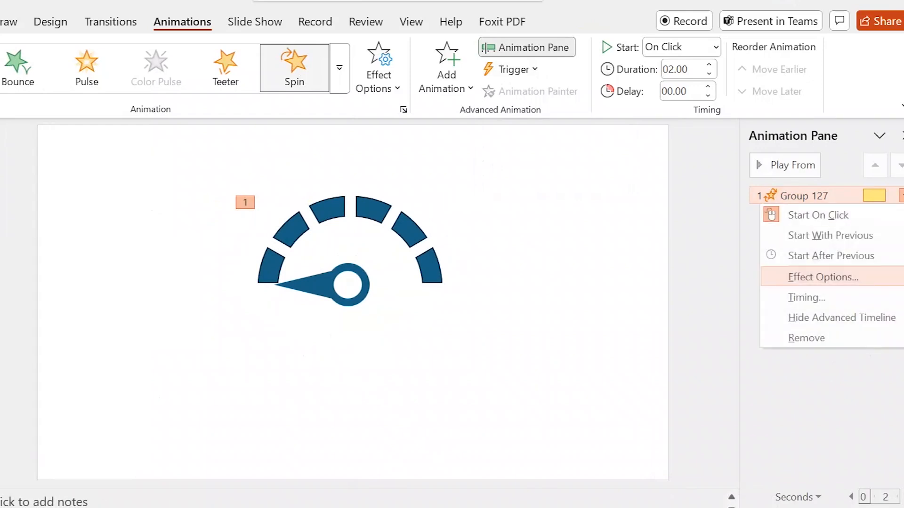
left_click(823, 277)
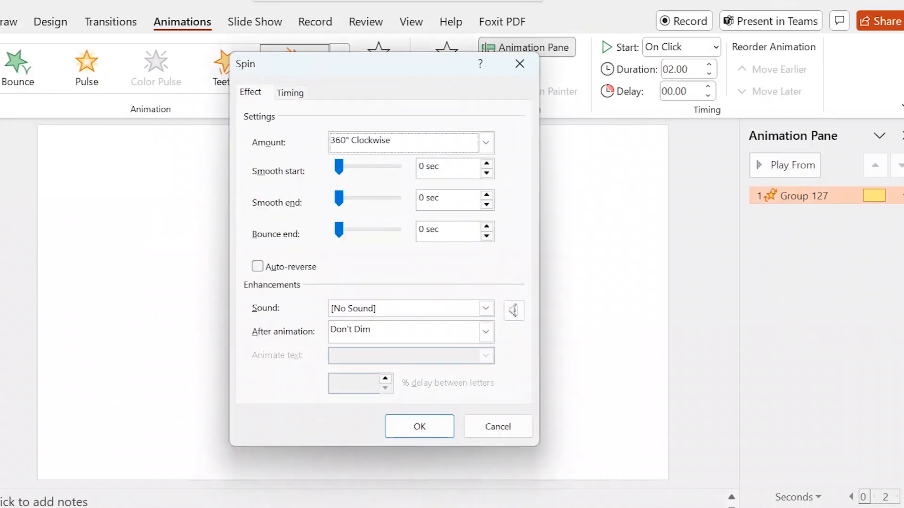
left_click_drag(353, 64, 627, 88)
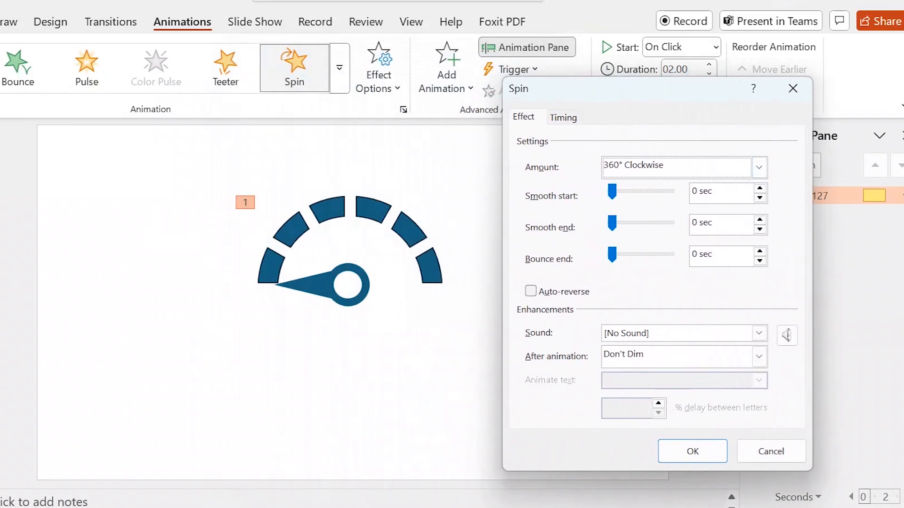
key("ctrl+Tab")
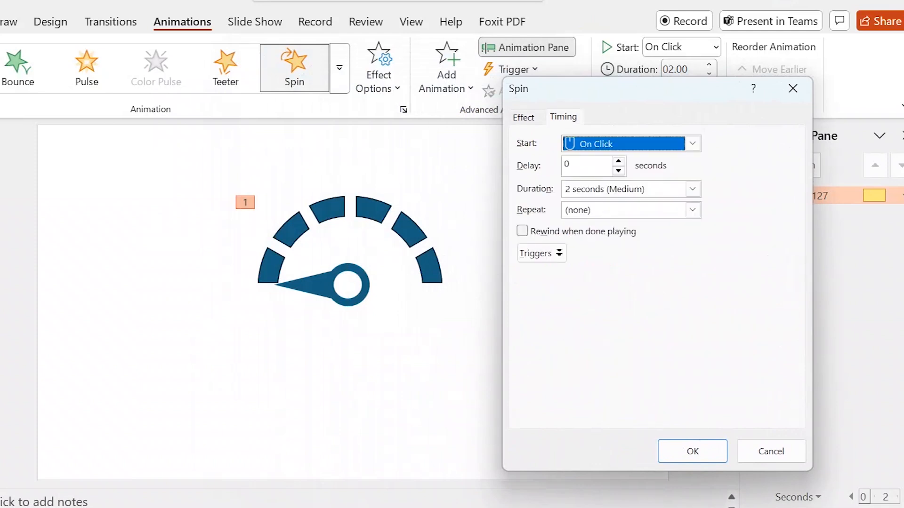
key("ctrl+shift+Tab")
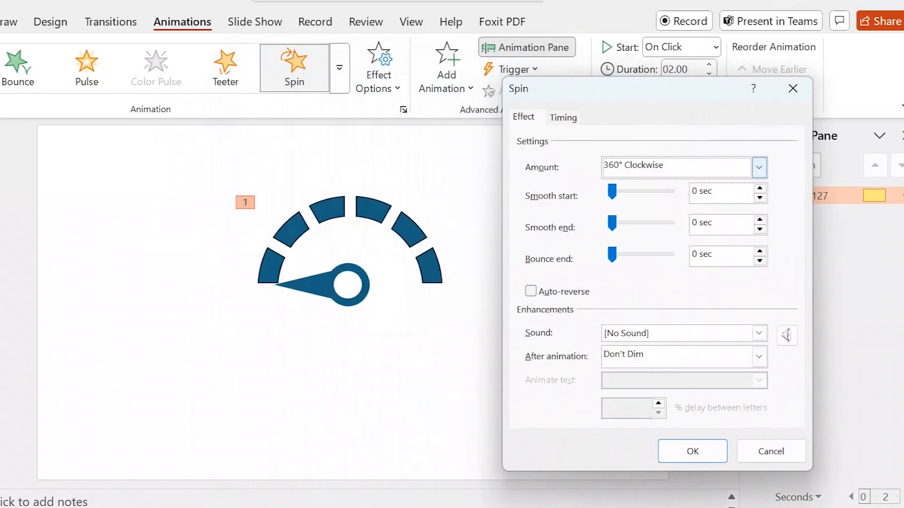
left_click(759, 167)
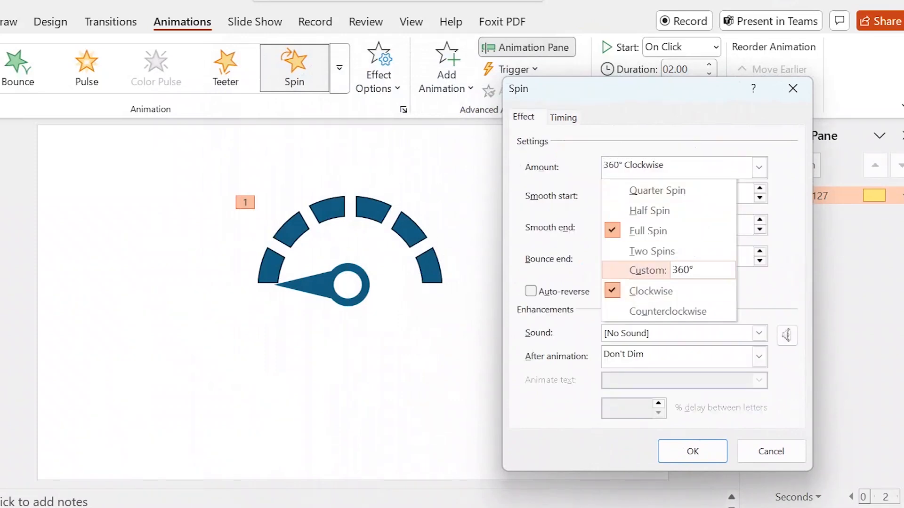
key("BackSpace")
key("BackSpace")
key("BackSpace")
type("180")
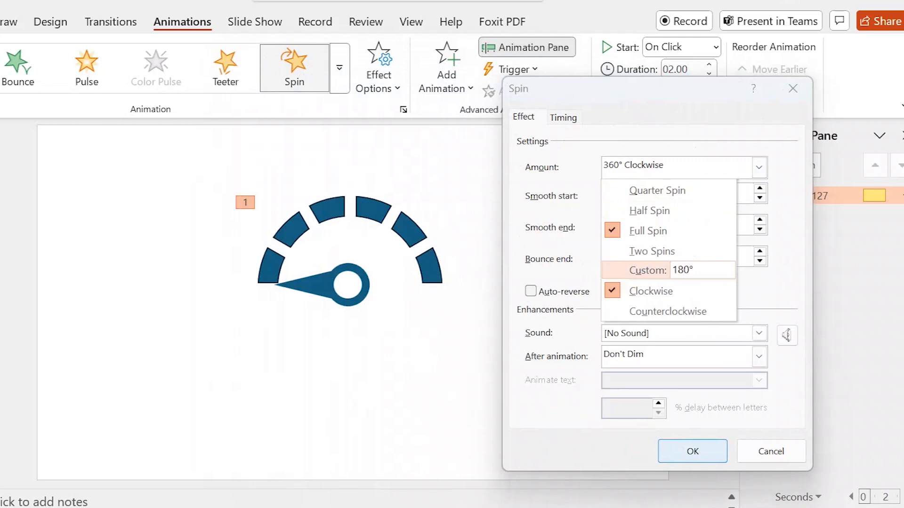
key("Return")
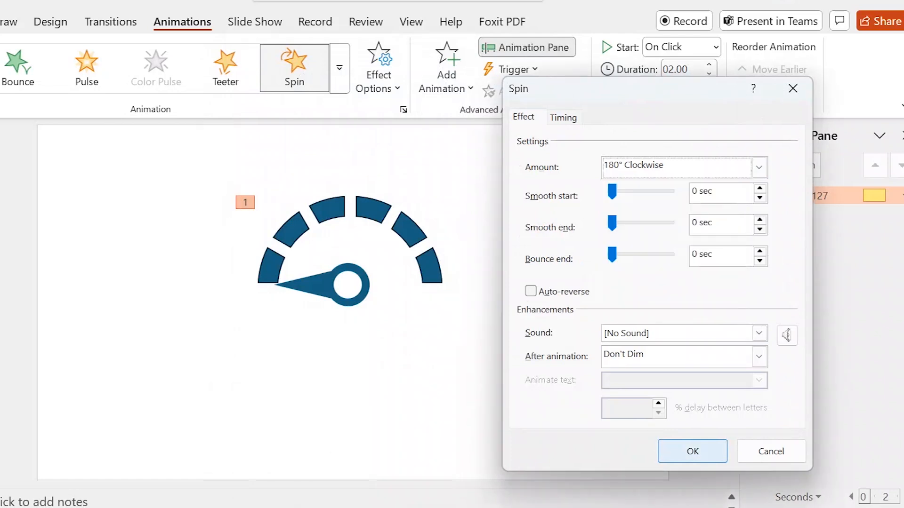
key("Return")
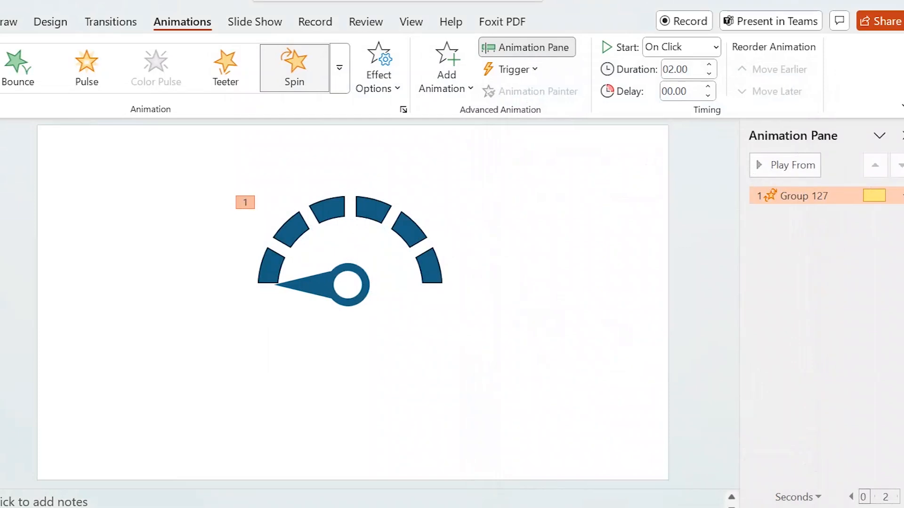
key("Escape")
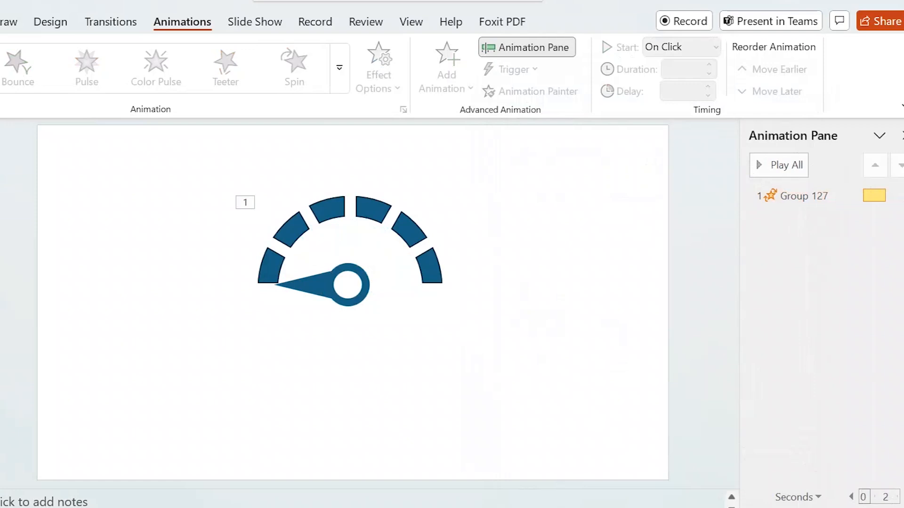
Step: Apply the Object Color emphasis animation to the arc's lower-left segment
left_click(271, 267)
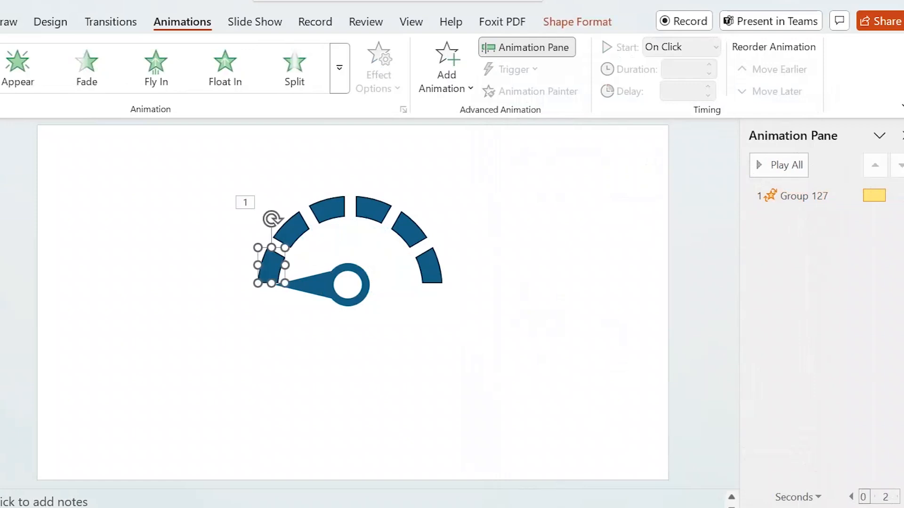
left_click(339, 67)
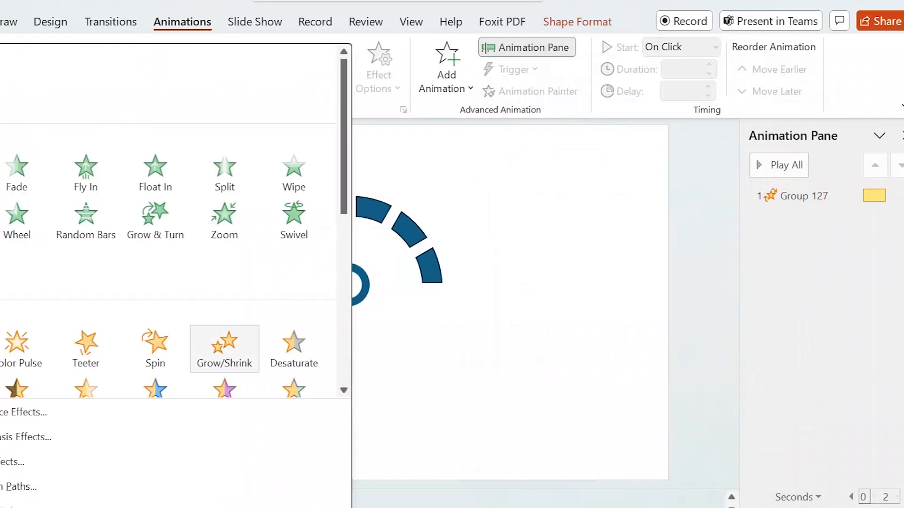
scroll(225, 348, "down", 3)
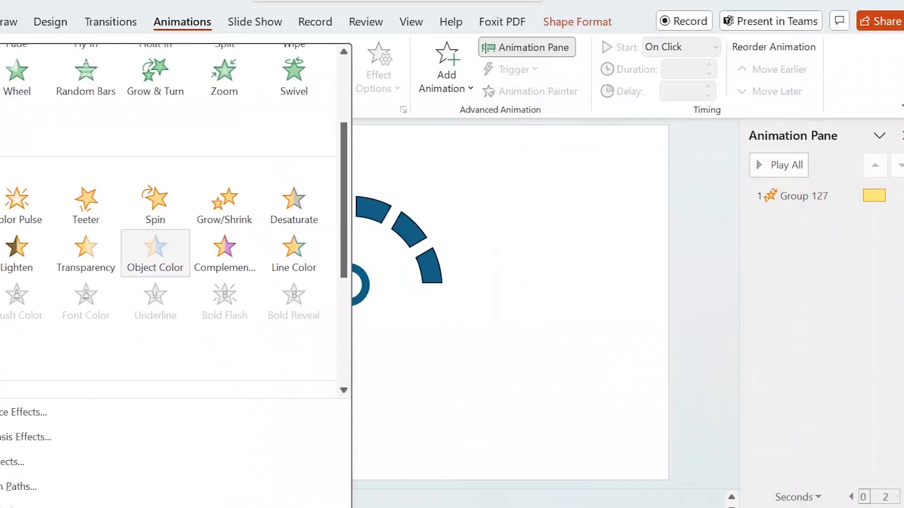
left_click(155, 254)
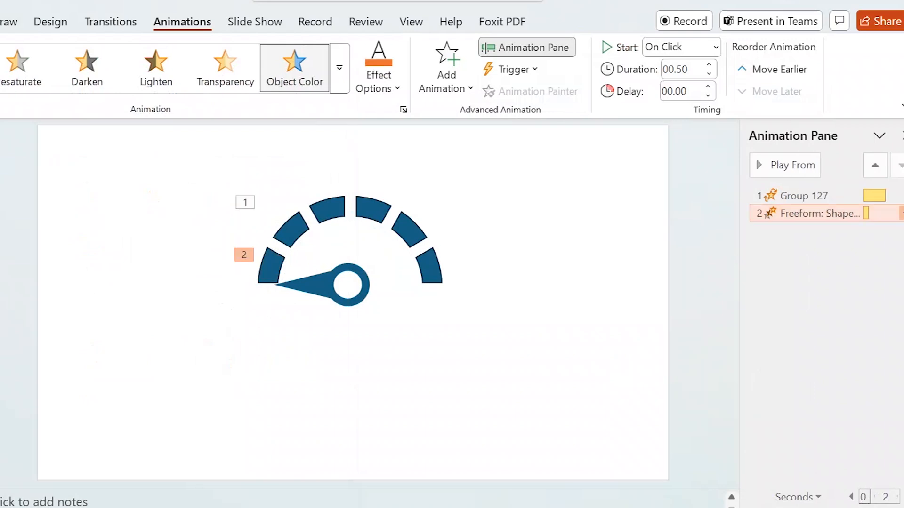
Step: Set the Object Color animation of the arc's lower-left segment to start With Previous
left_click(900, 214)
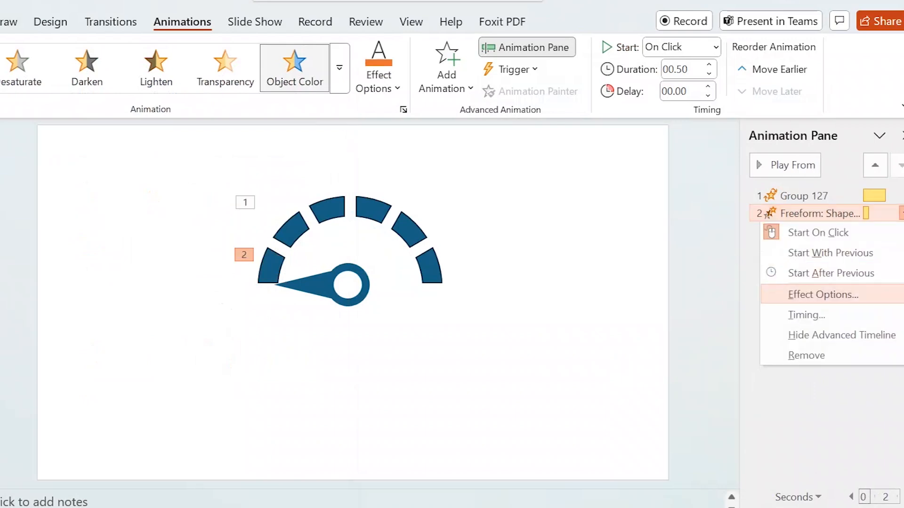
left_click(823, 294)
left_click(566, 164)
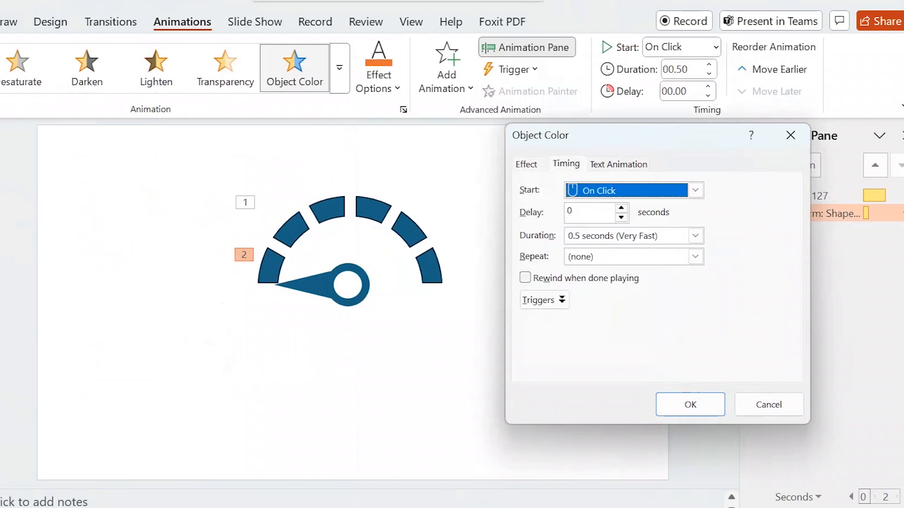
left_click(696, 190)
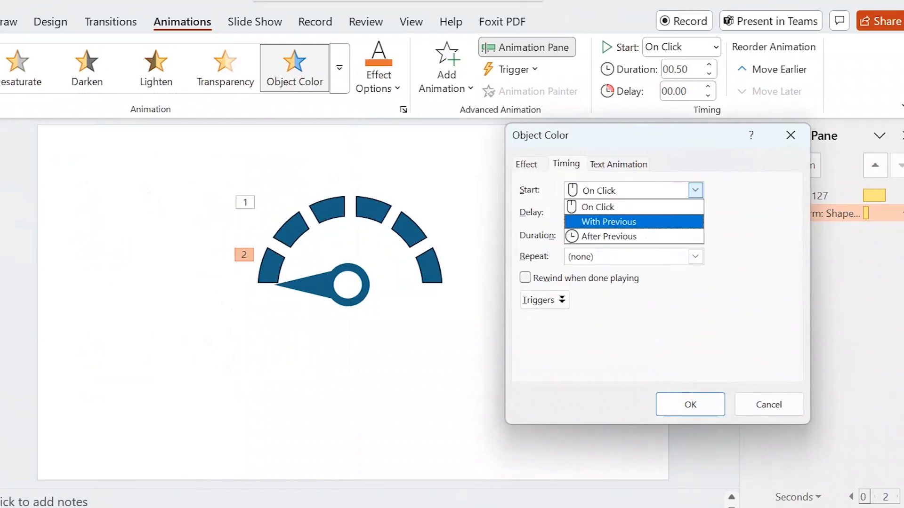
left_click(609, 222)
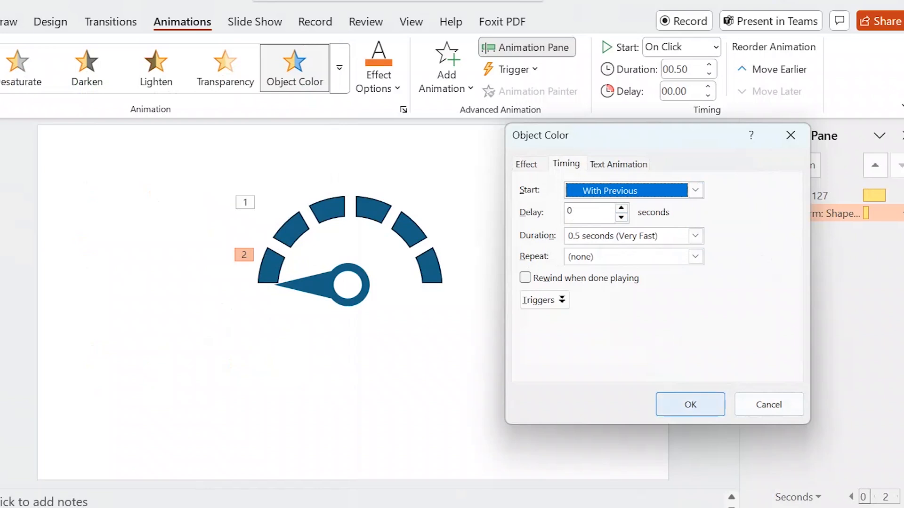
left_click(690, 405)
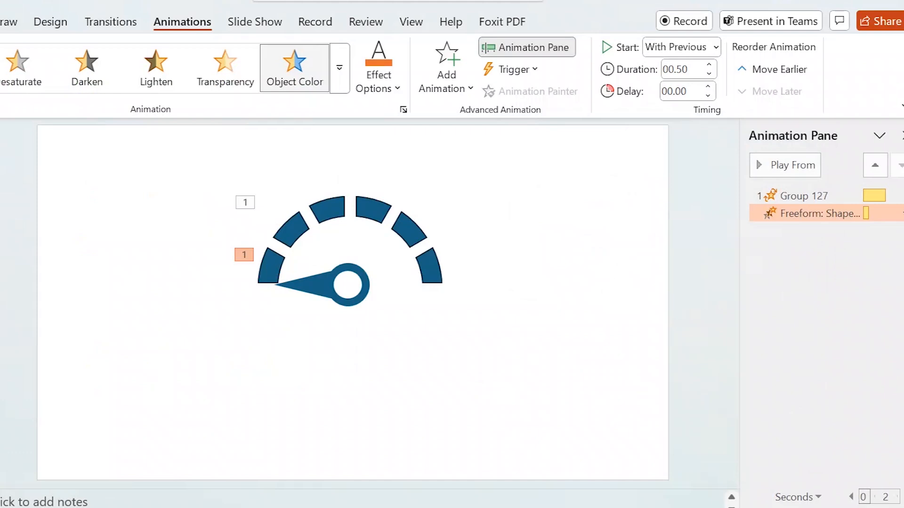
Step: Apply the Object Color emphasis animation to the arc's second segment from the left
left_click(289, 229)
left_click(339, 67)
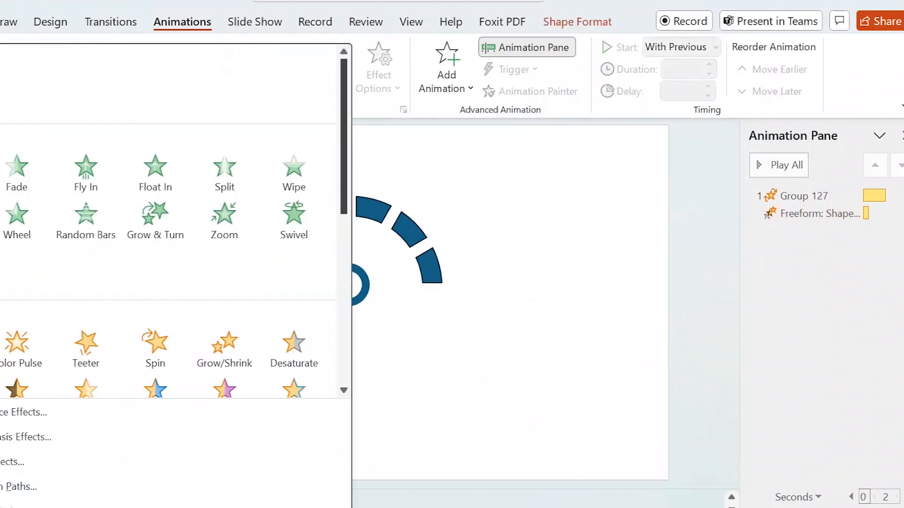
scroll(155, 348, "down", 3)
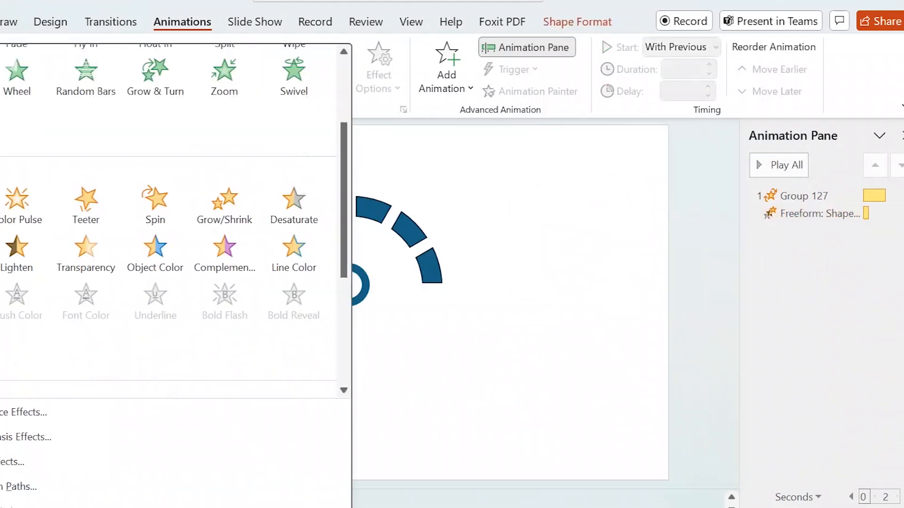
left_click(155, 254)
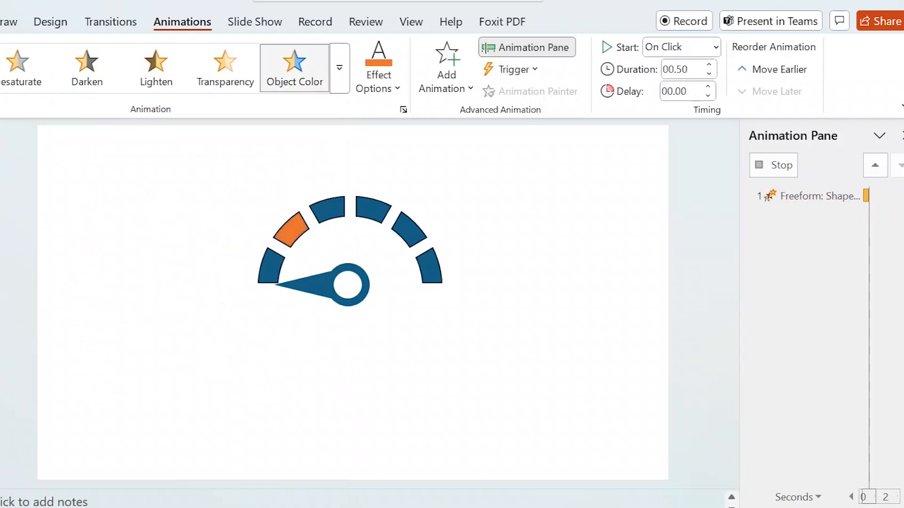
Step: Set the second segment's Object Color animation to start With Previous with a delay of 1 second
left_click(900, 231)
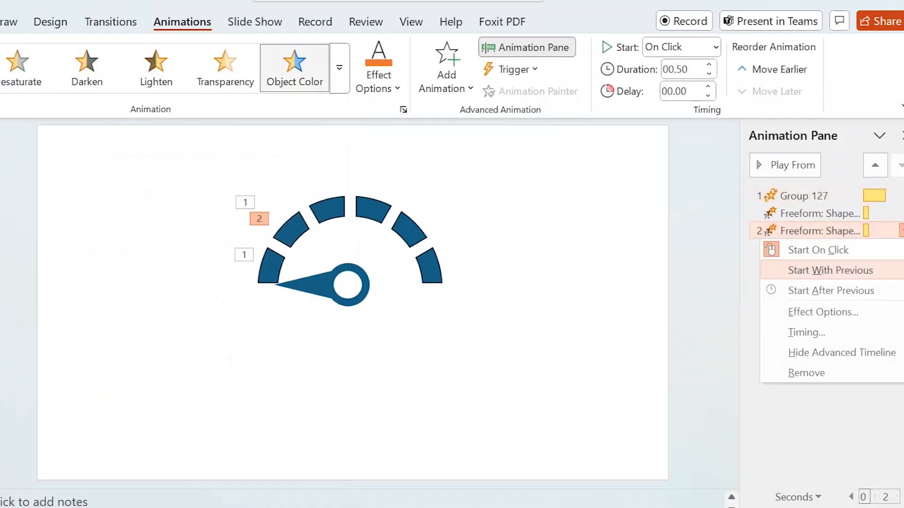
left_click(823, 312)
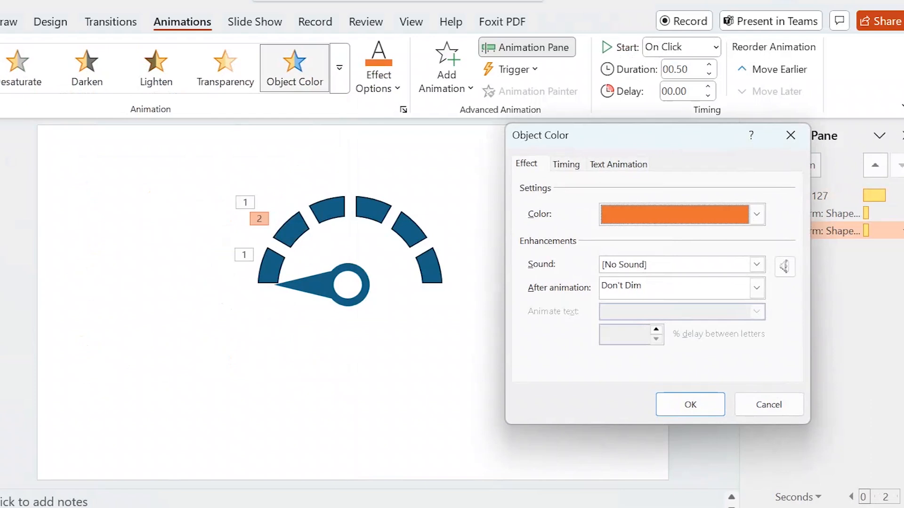
left_click(566, 165)
left_click(695, 190)
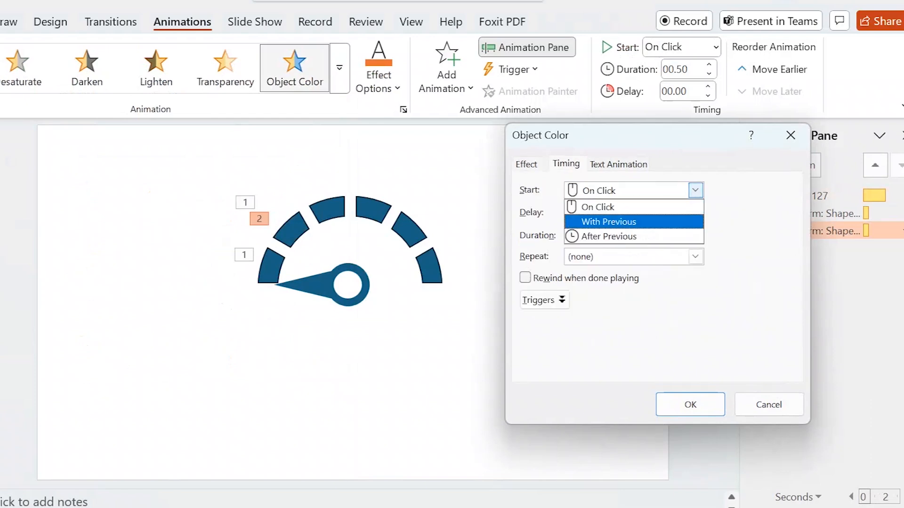
left_click(608, 221)
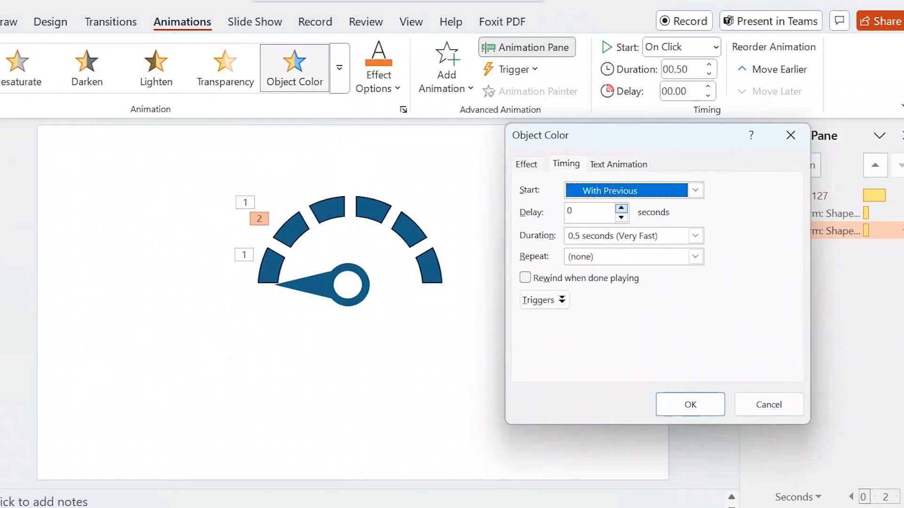
left_click(621, 208)
left_click(621, 208)
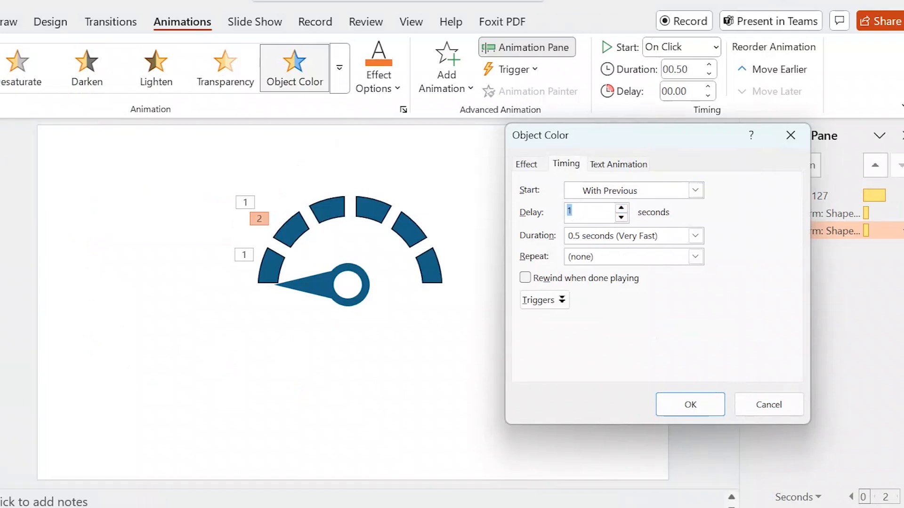
left_click(690, 405)
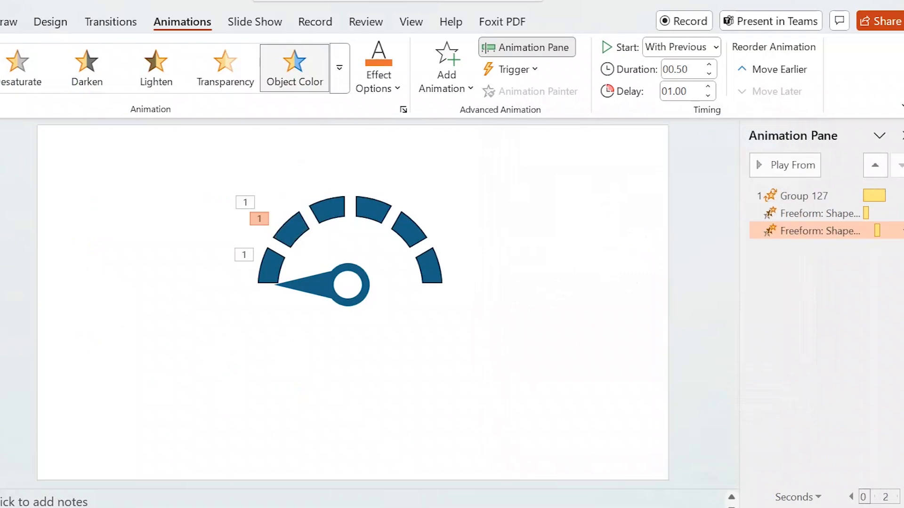
Step: Apply the Object Color emphasis animation to the arc's third segment from the left
left_click(328, 210)
left_click(340, 68)
scroll(170, 236, "down", 3)
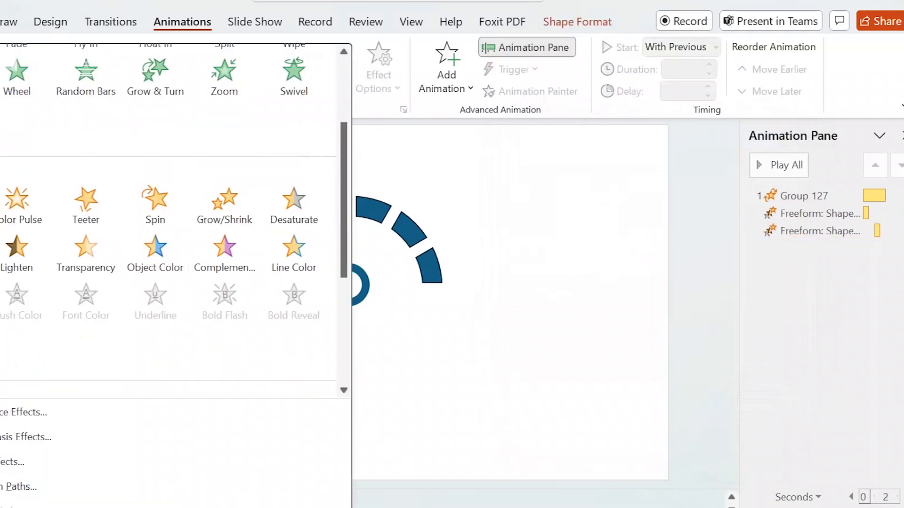
left_click(155, 254)
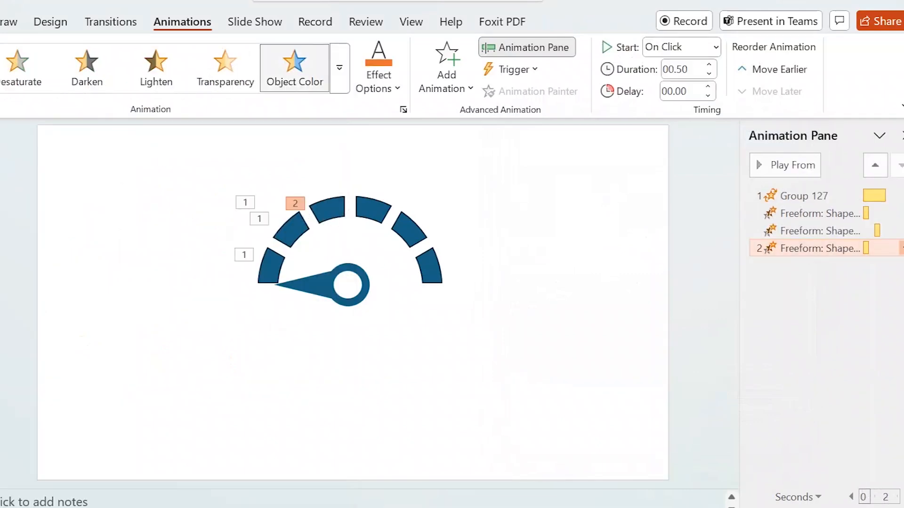
Step: Set the third segment's Object Color animation to start With Previous with a delay of 2 seconds
left_click(900, 248)
key("Return")
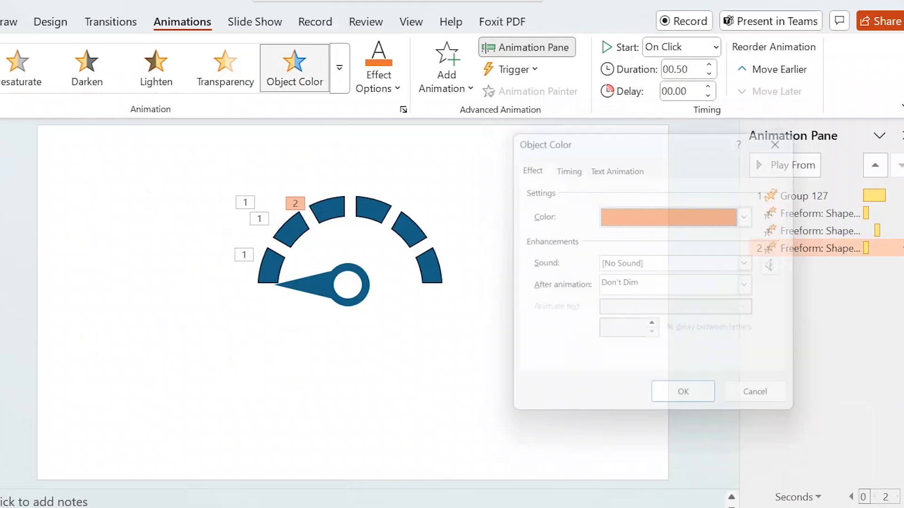
key("ctrl+Tab")
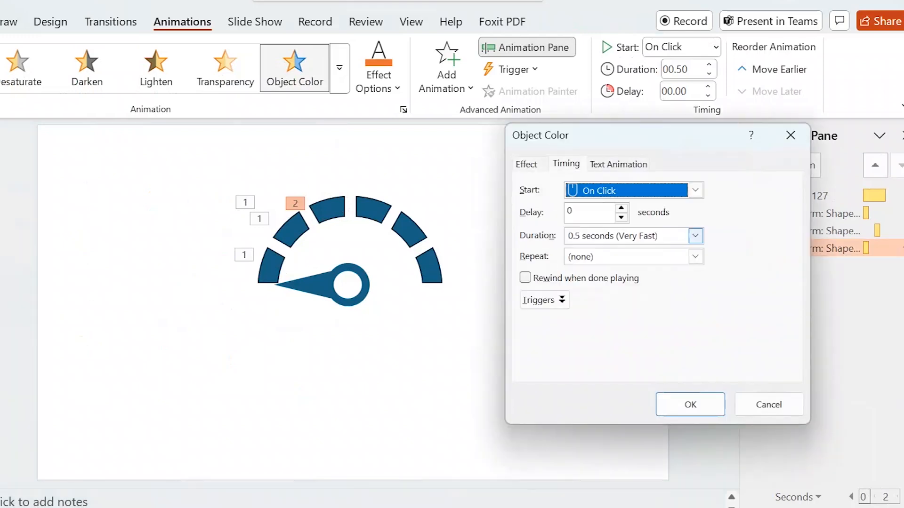
left_click(696, 190)
left_click(634, 222)
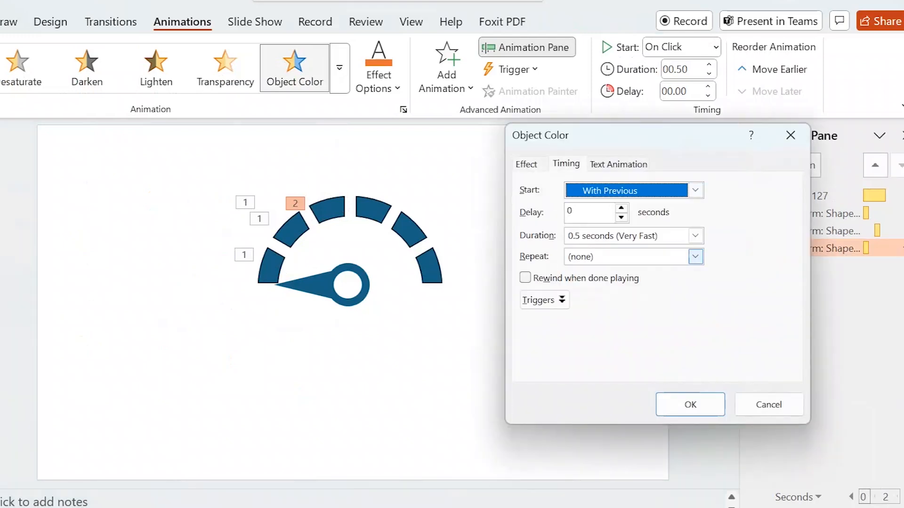
left_click(621, 208)
left_click(621, 208)
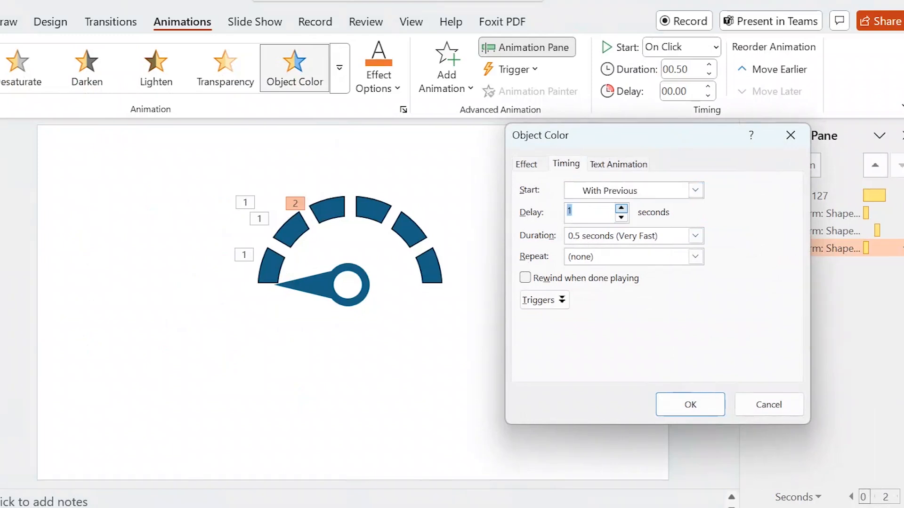
left_click(621, 208)
left_click(621, 208)
left_click(690, 405)
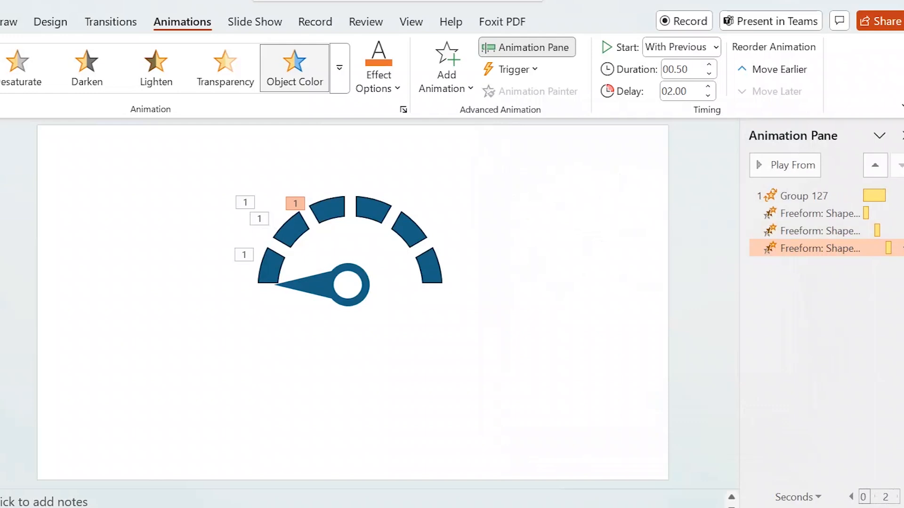
Step: Apply the Object Color emphasis animation to the arc's fourth segment, just right of the top gap
left_click(328, 210)
left_click(373, 210)
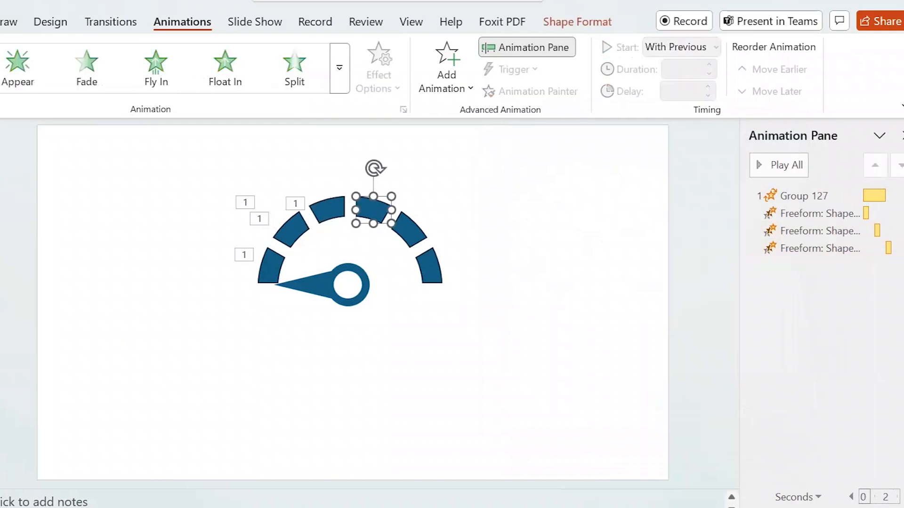
left_click(339, 68)
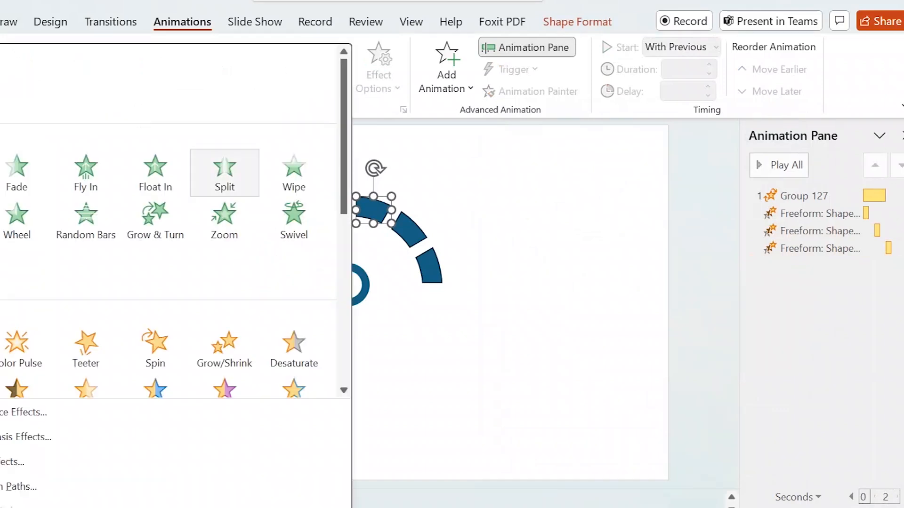
scroll(155, 348, "down", 3)
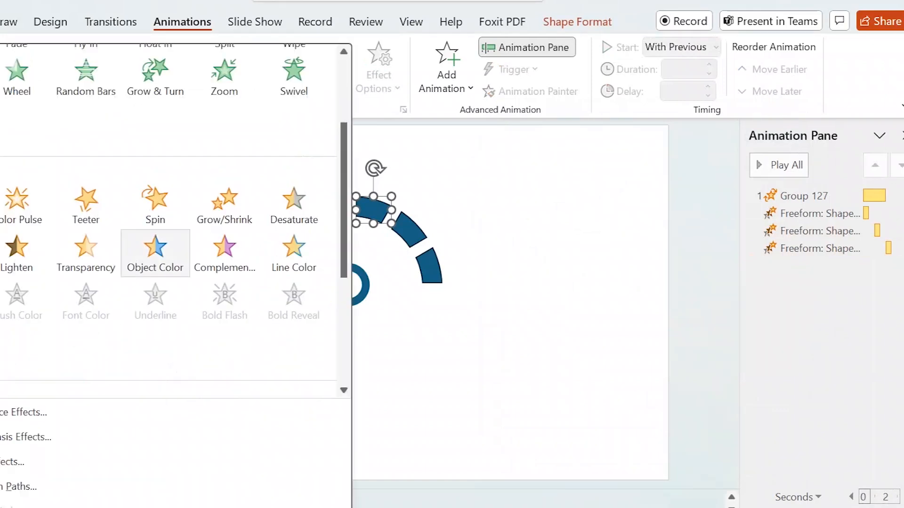
left_click(155, 253)
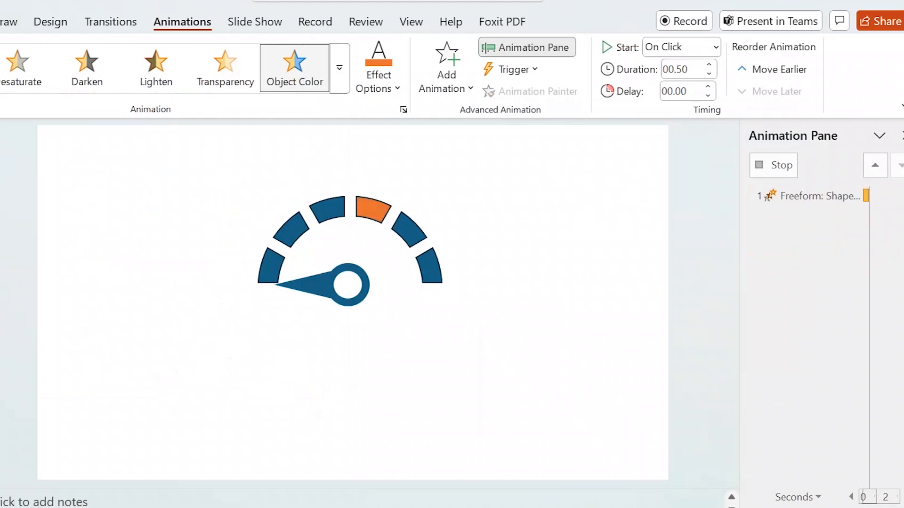
Step: Set the fourth segment's Object Color animation to start With Previous with a delay of 3 seconds
left_click(901, 266)
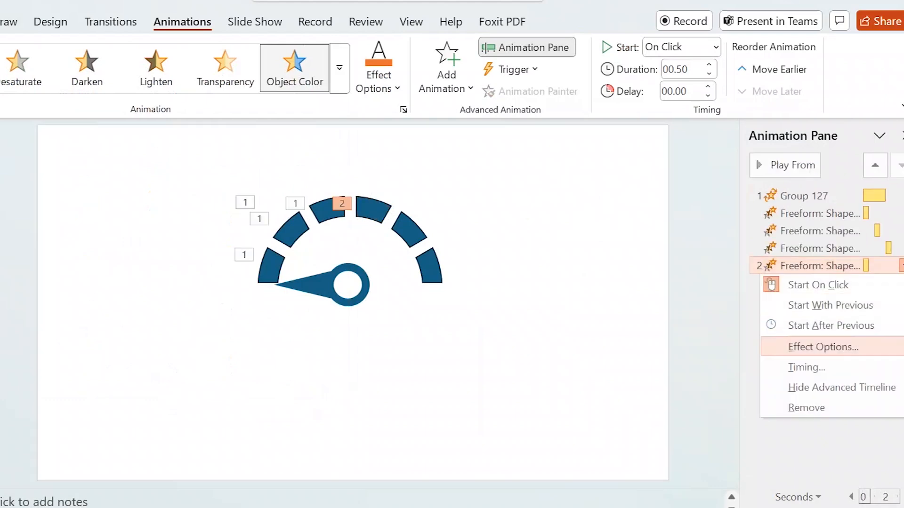
left_click(815, 345)
key("ctrl+Tab")
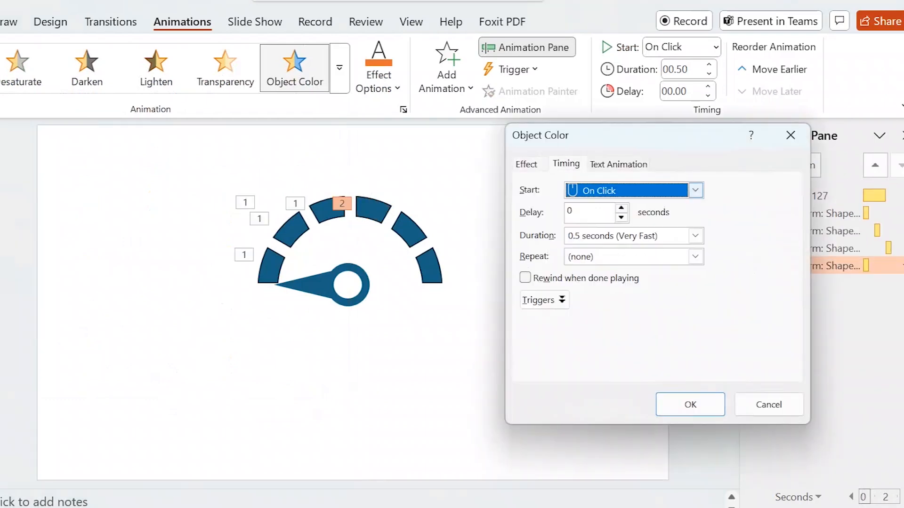
key("alt+Down")
key("Return")
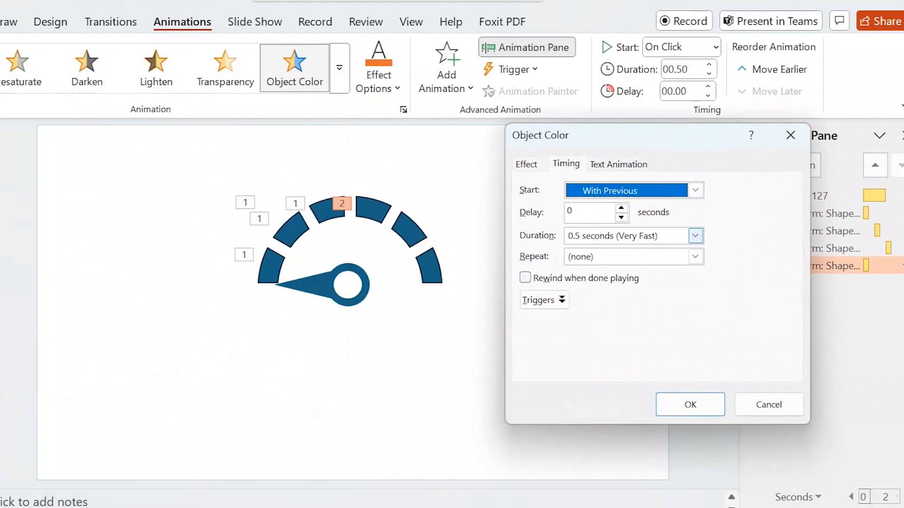
key("Tab")
key("Up")
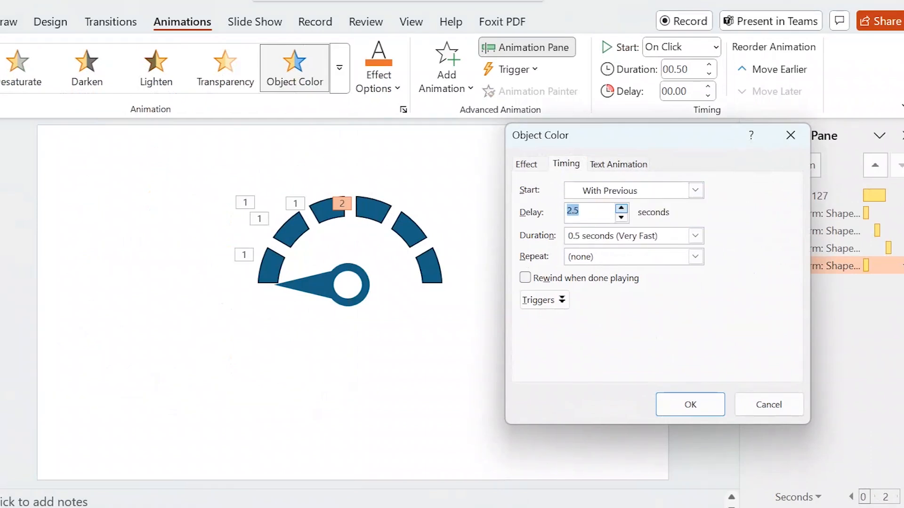
key("Return")
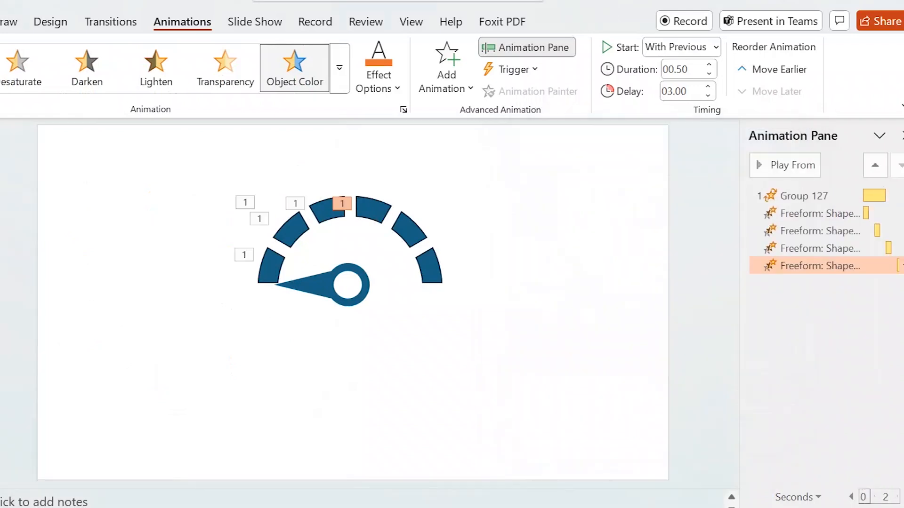
Step: Apply the Object Color emphasis animation to the arc's fifth segment from the left
left_click(409, 230)
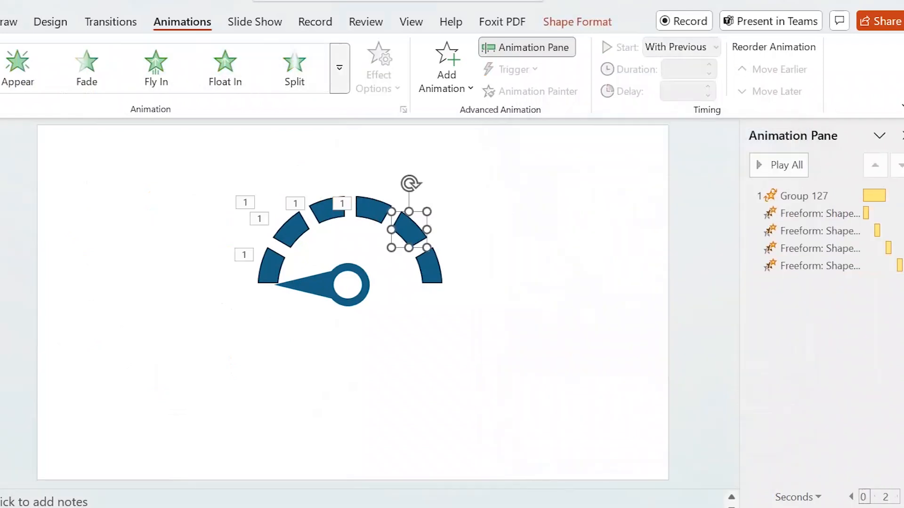
left_click(338, 68)
scroll(224, 221, "down", 3)
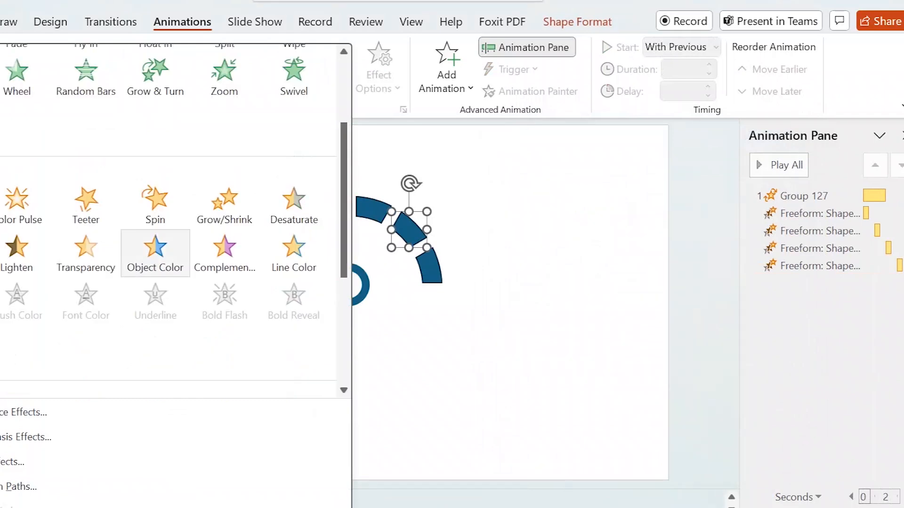
left_click(156, 255)
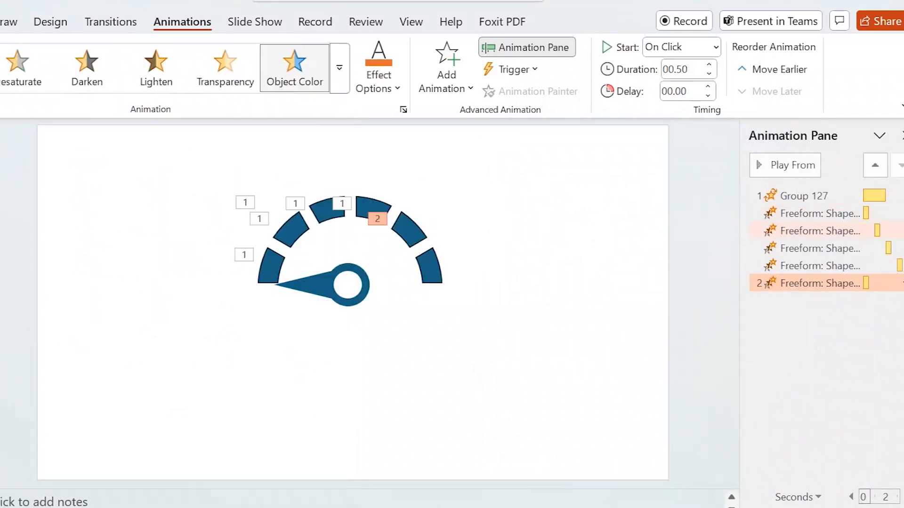
Step: Set the fifth segment's Object Color animation to start With Previous with a delay of 4 seconds
left_click(900, 283)
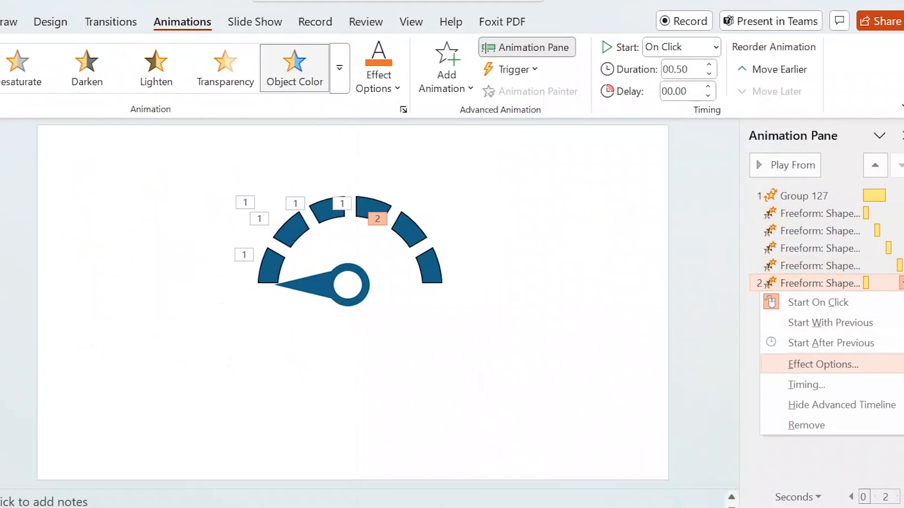
left_click(822, 364)
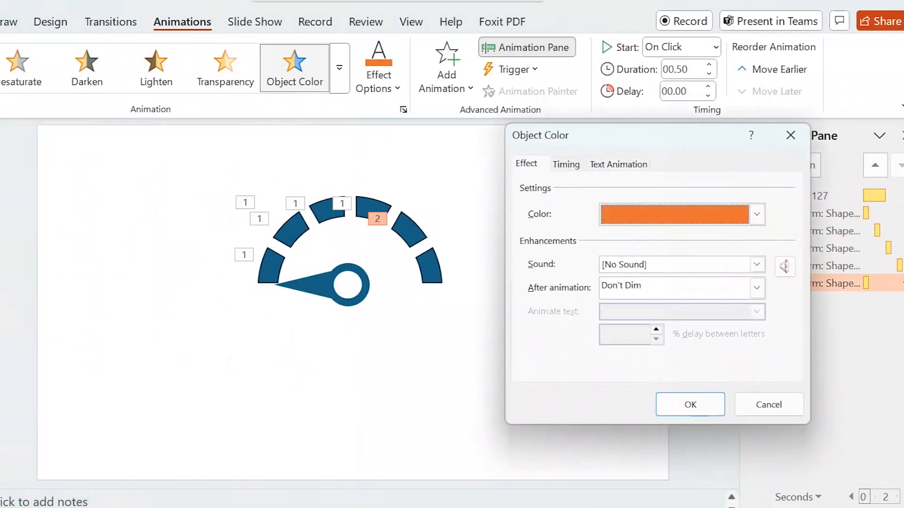
left_click(566, 165)
left_click(695, 191)
left_click(610, 222)
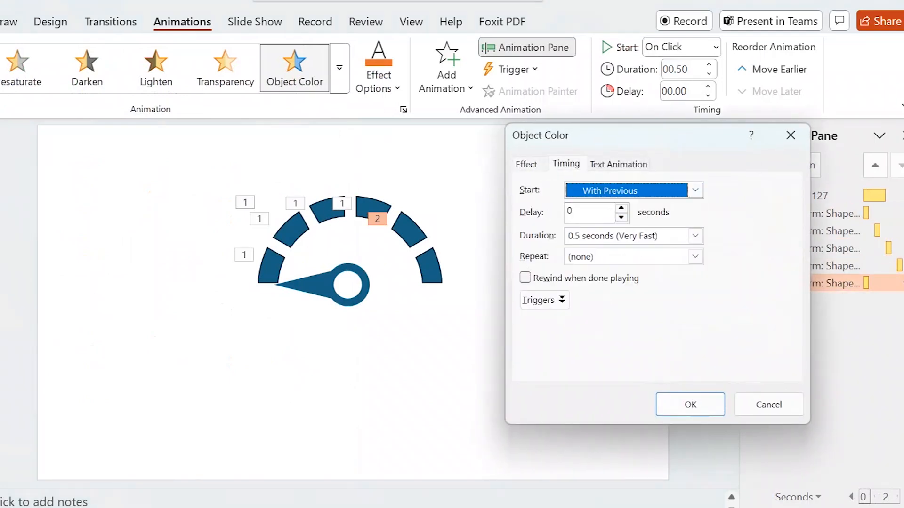
left_click(579, 211)
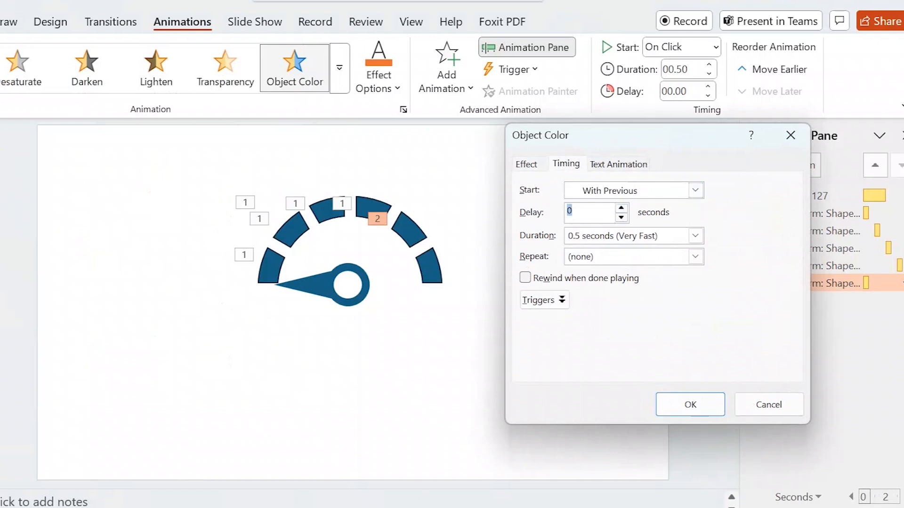
left_click(690, 404)
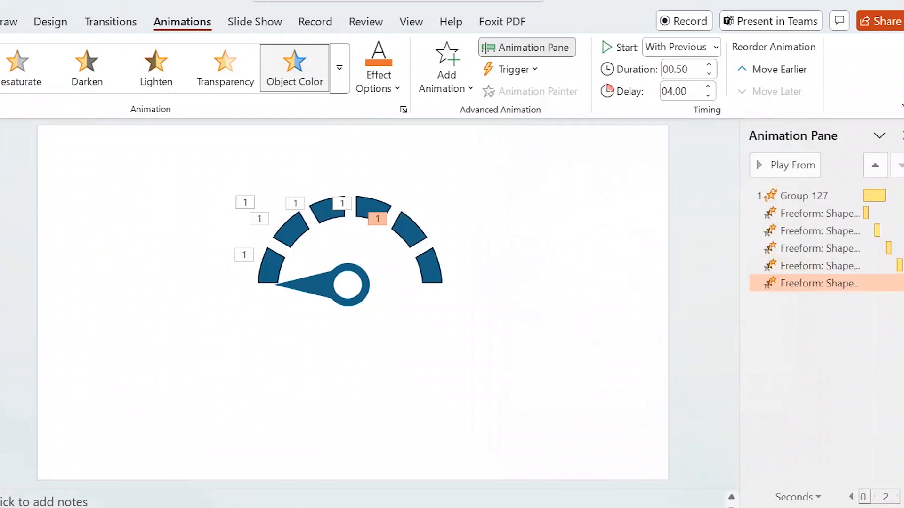
Step: Apply the Object Color emphasis animation to the arc's sixth segment at its far right end
left_click(429, 267)
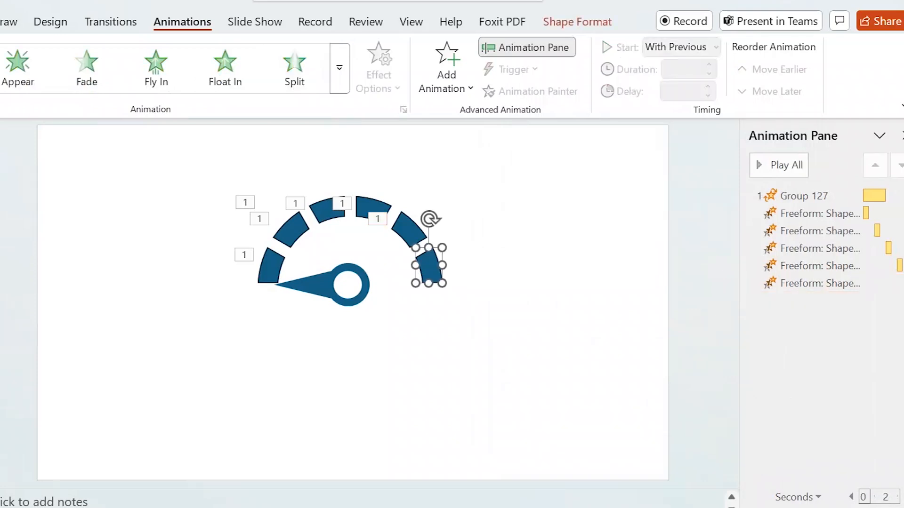
left_click(339, 68)
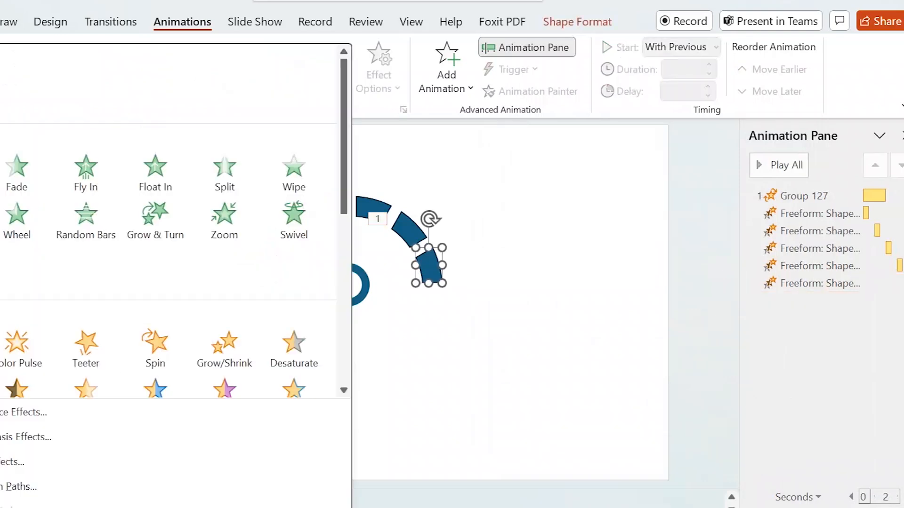
scroll(155, 348, "down", 3)
left_click(153, 264)
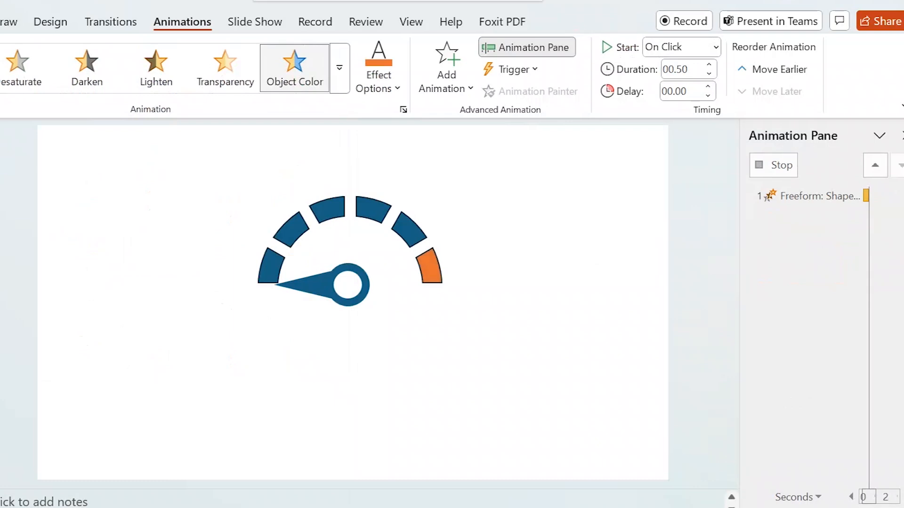
Step: Set the sixth segment's Object Color animation to start With Previous with a delay of 5 seconds
left_click(901, 301)
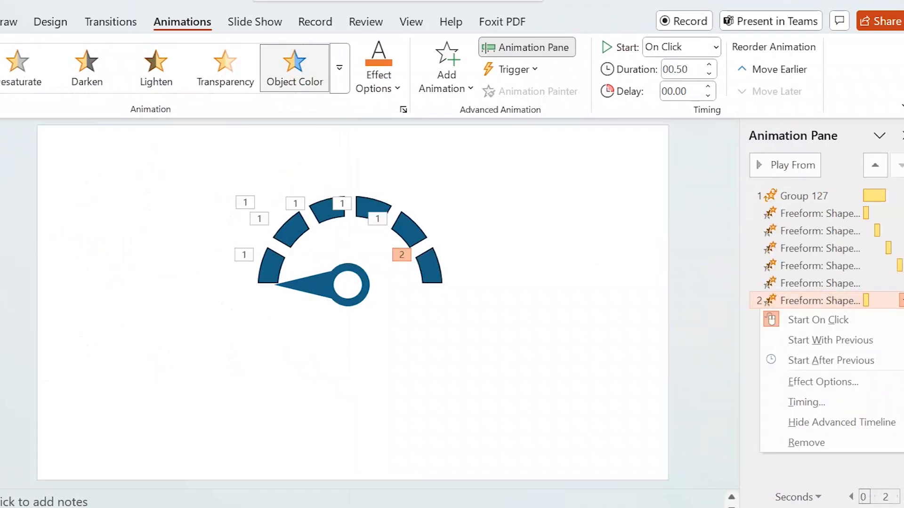
left_click(823, 382)
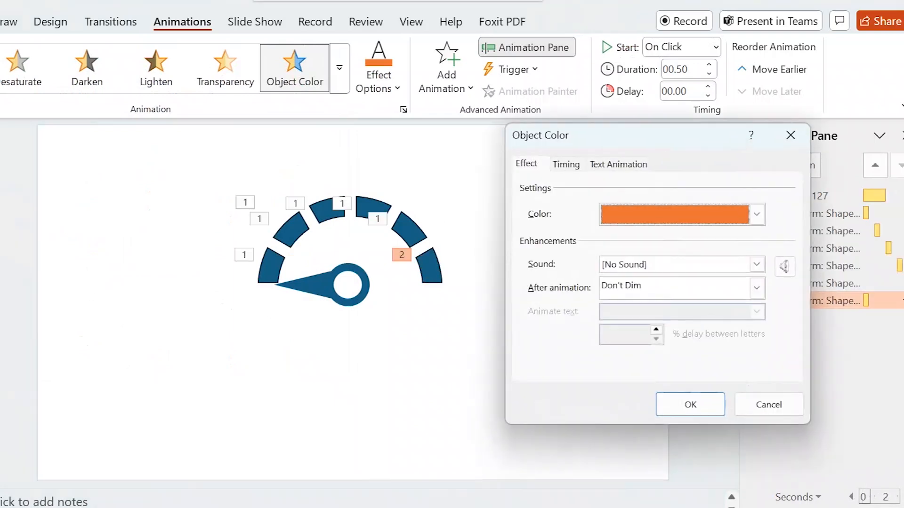
key("ctrl+Tab")
left_click(695, 191)
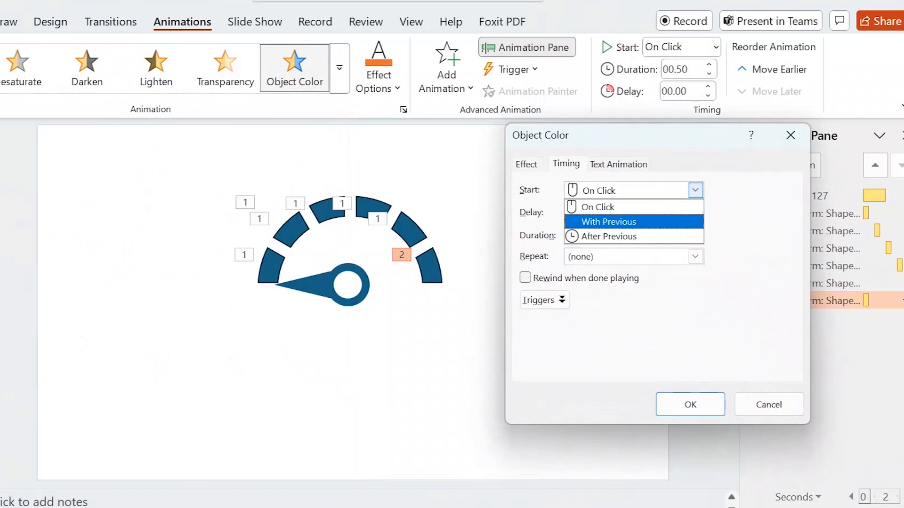
key("Return")
key("Tab")
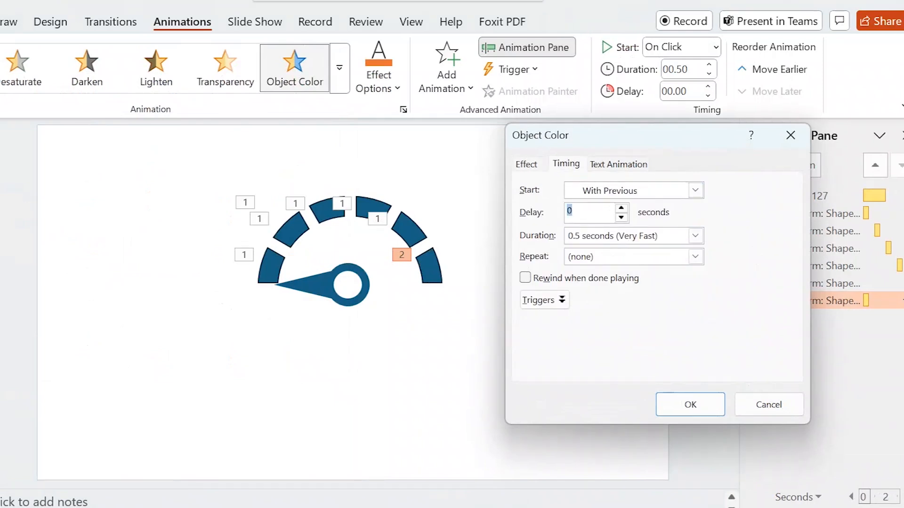
key("Return")
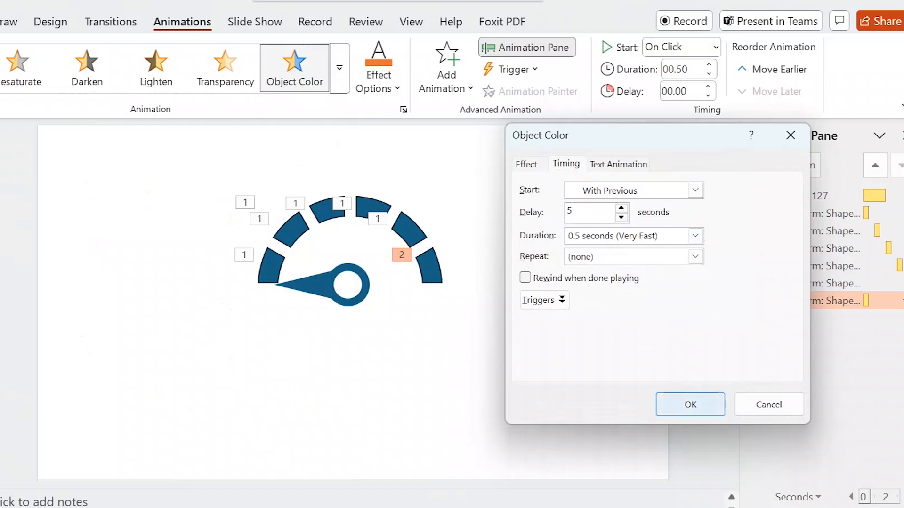